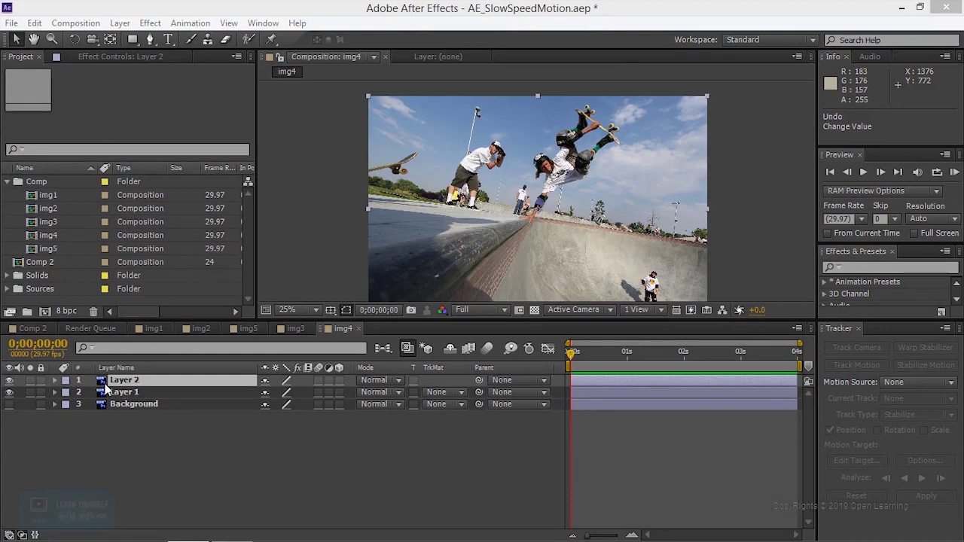
# - Bring up the img4 composition, zoom the viewer to 50% and pan toward the skater
pyautogui.click(10, 389)
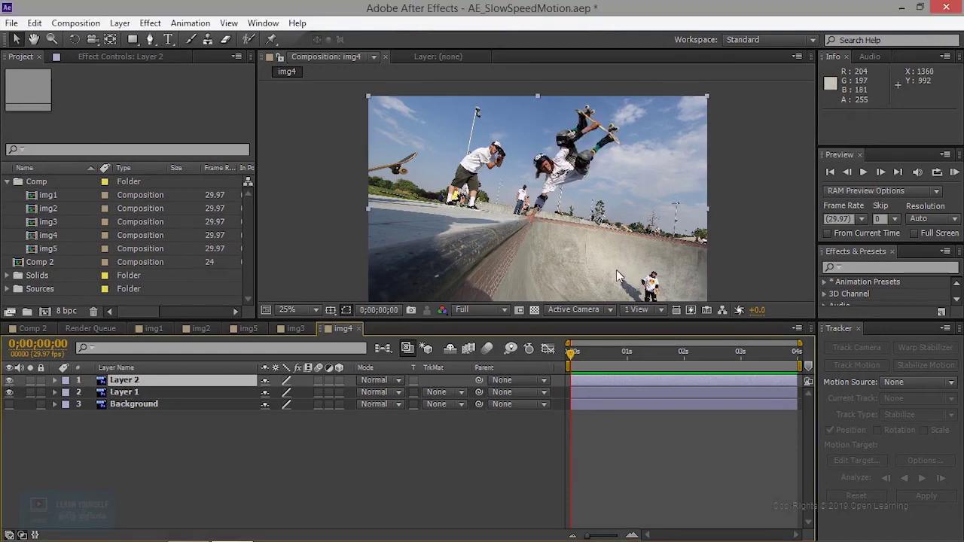
pyautogui.scroll(2, 592, 221)
pyautogui.moveTo(593, 147)
pyautogui.mouseDown()
pyautogui.moveTo(514, 277)
pyautogui.moveTo(487, 235)
pyautogui.mouseUp()
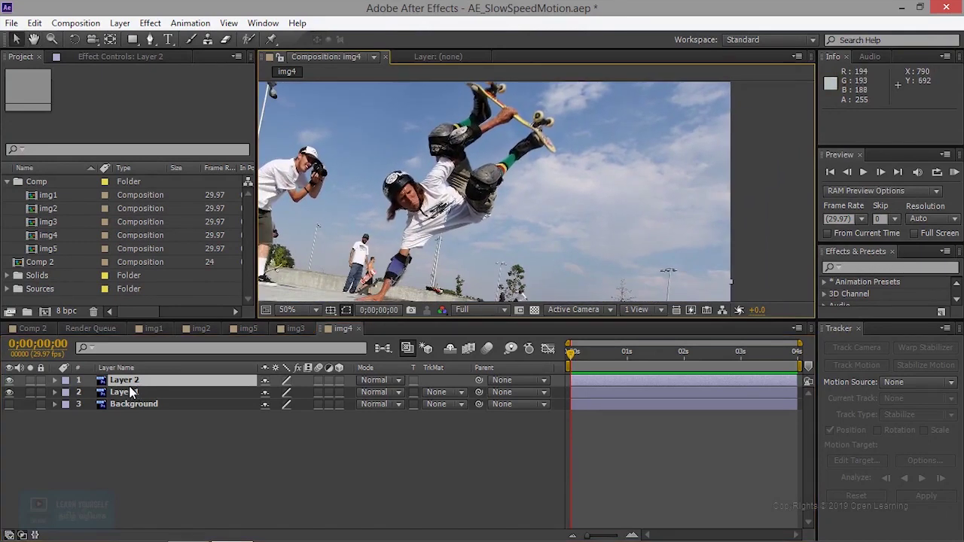
# - With the Puppet Pin tool, place Puppet Pin 1 on the skater's hand on Layer 2
pyautogui.click(272, 39)
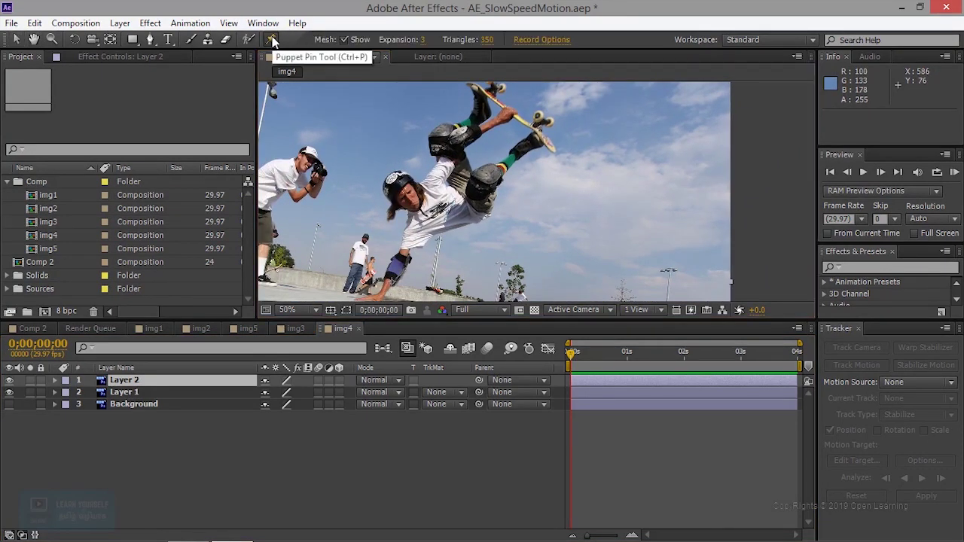
pyautogui.moveTo(396, 293); pyautogui.dragTo(392, 225)
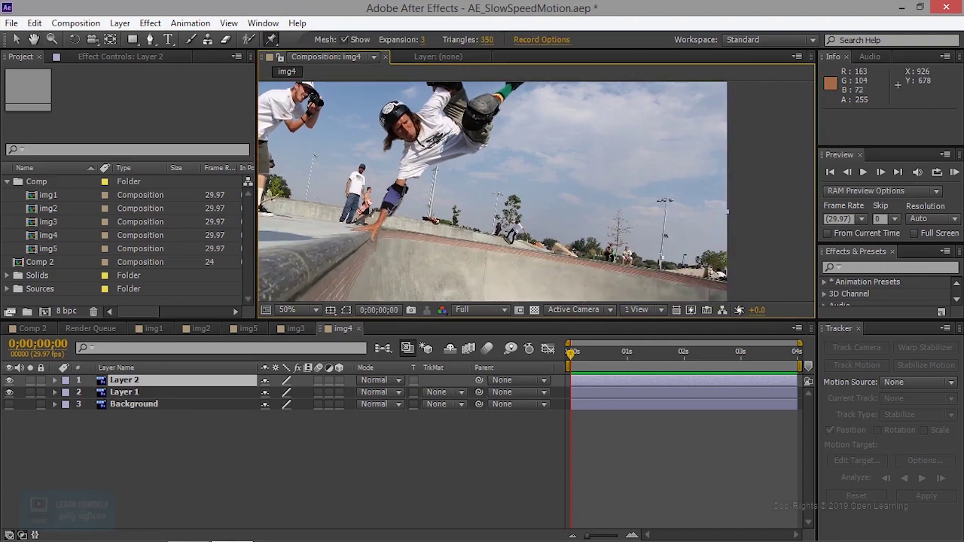
pyautogui.click(375, 224)
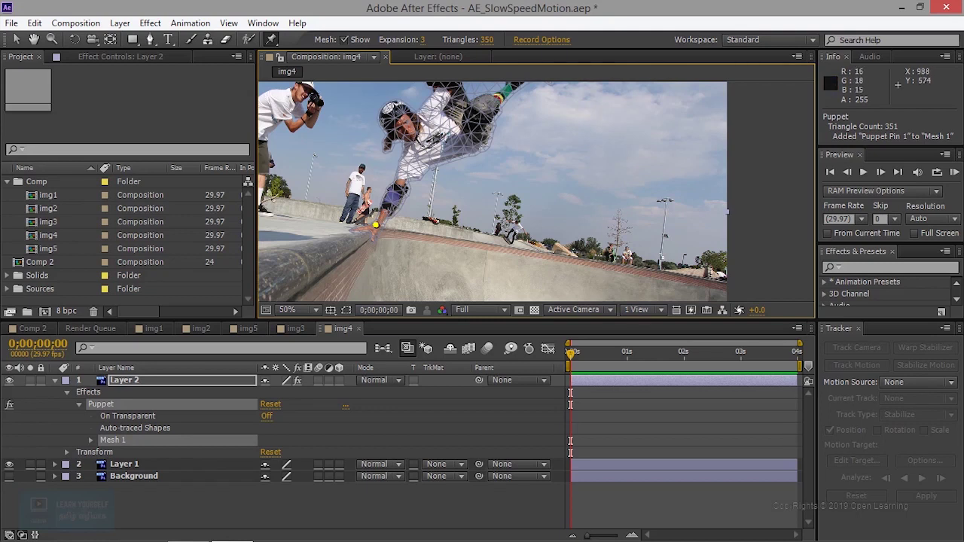
# - Add puppet pins on the skater's chest and hip, undoing an accidental pin drag
pyautogui.click(415, 161)
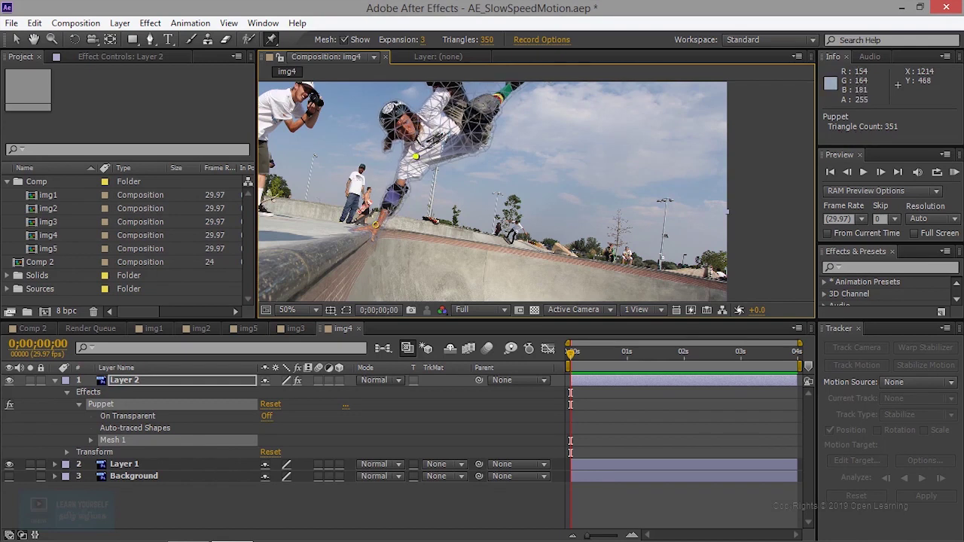
pyautogui.scroll(3, 422, 211)
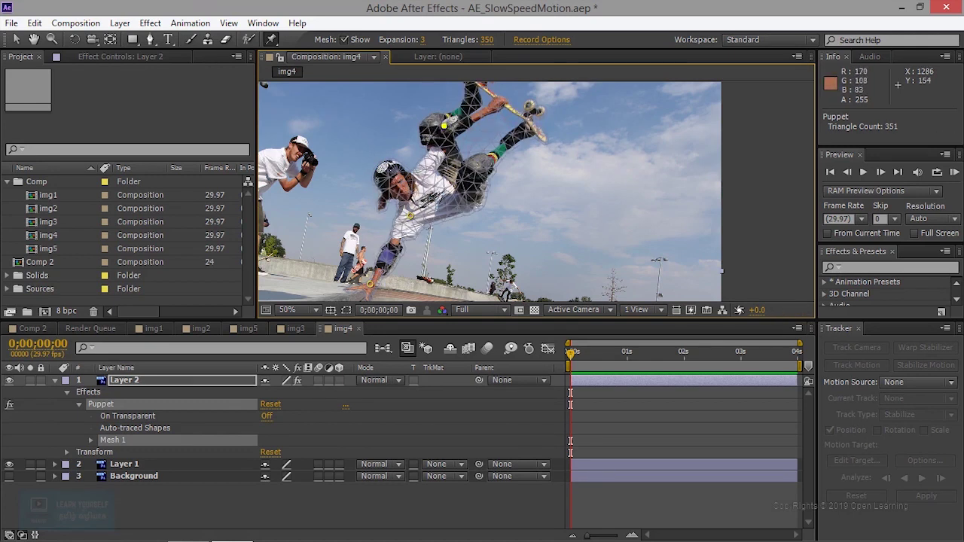
pyautogui.scroll(2, 494, 192)
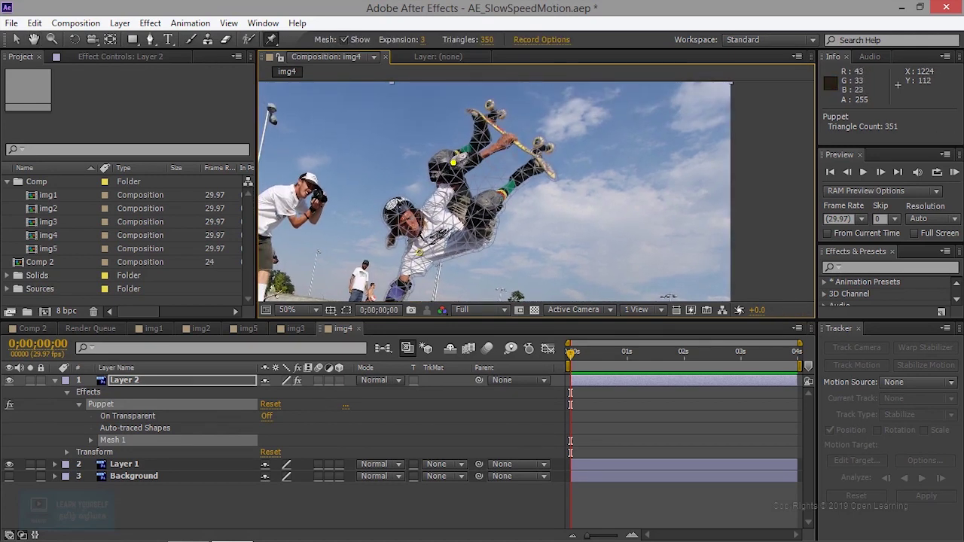
pyautogui.scroll(-2, 494, 192)
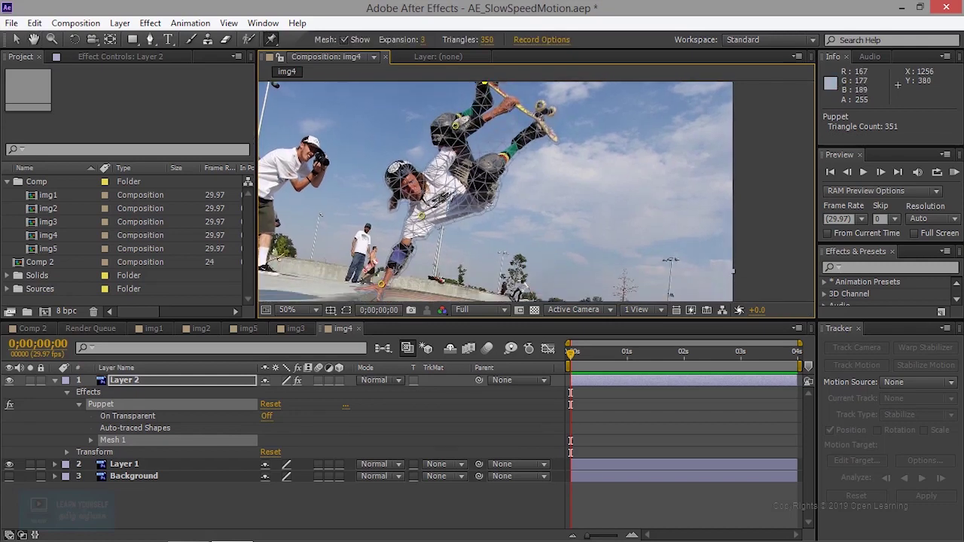
pyautogui.click(485, 173)
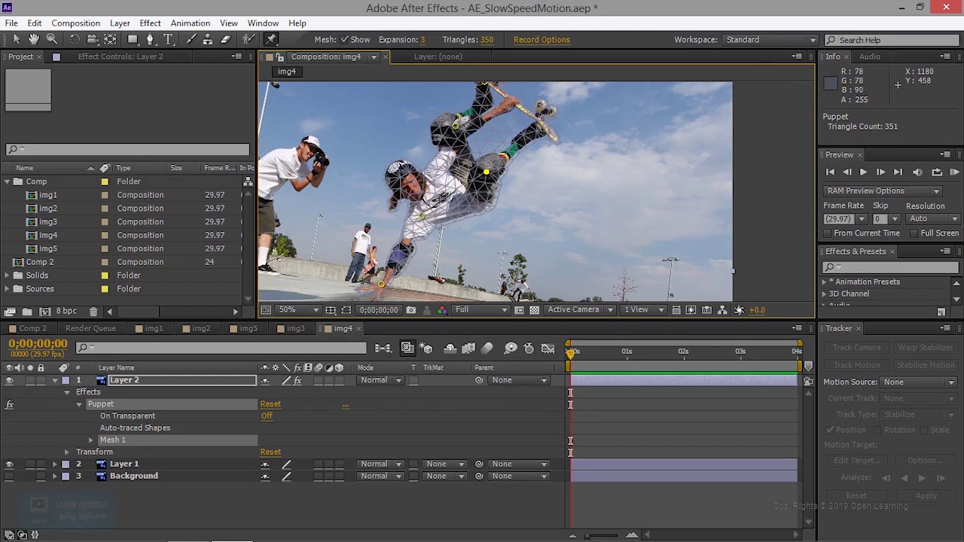
pyautogui.moveTo(487, 172); pyautogui.dragTo(488, 178)
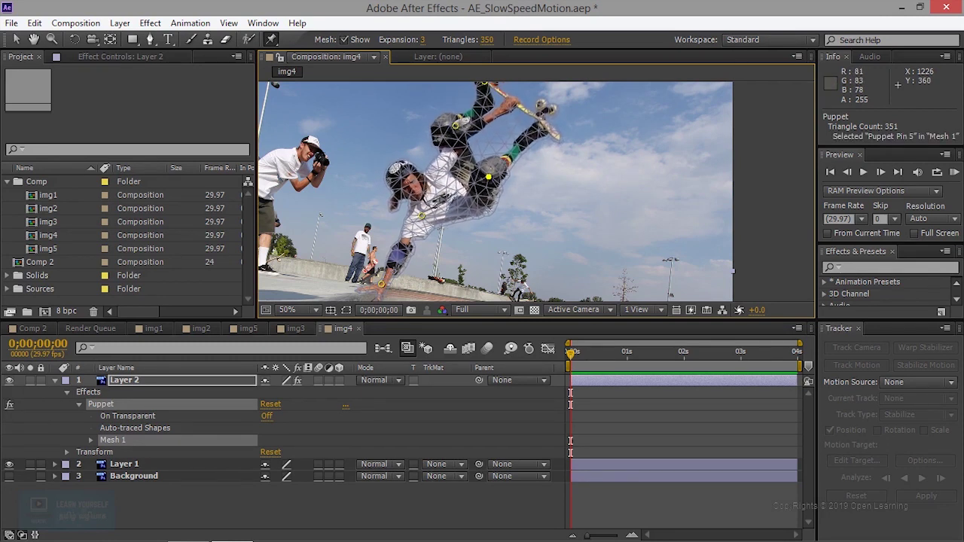
pyautogui.hotkey('ctrl', 'z')
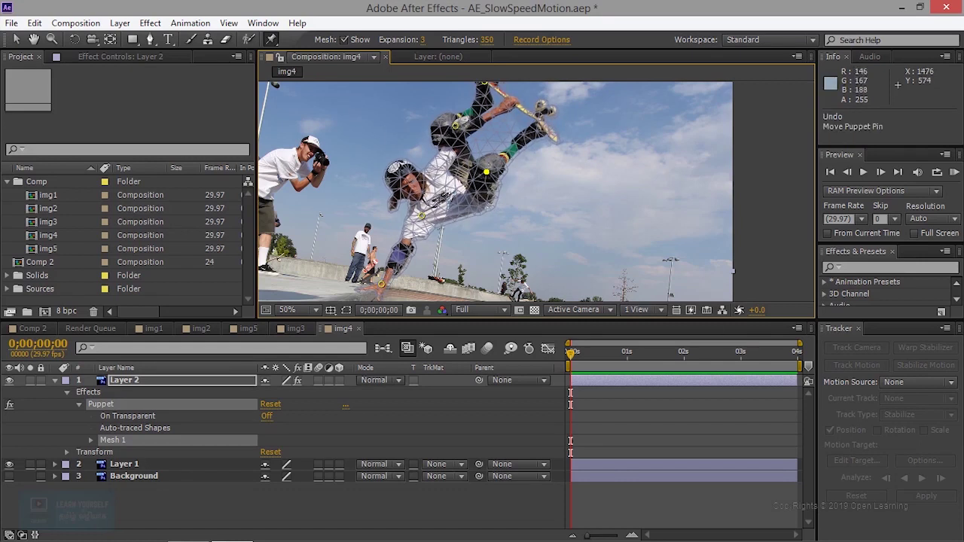
# - At 0;00;03;29, drag the skateboard, hip and chest pins to bend the skater and board
pyautogui.moveTo(572, 354); pyautogui.dragTo(797, 354)
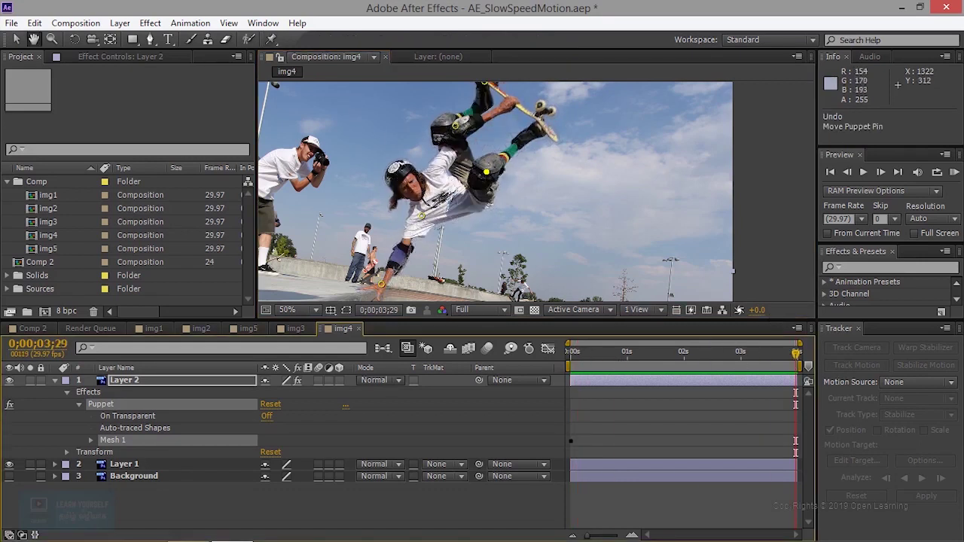
pyautogui.moveTo(492, 103); pyautogui.dragTo(500, 107)
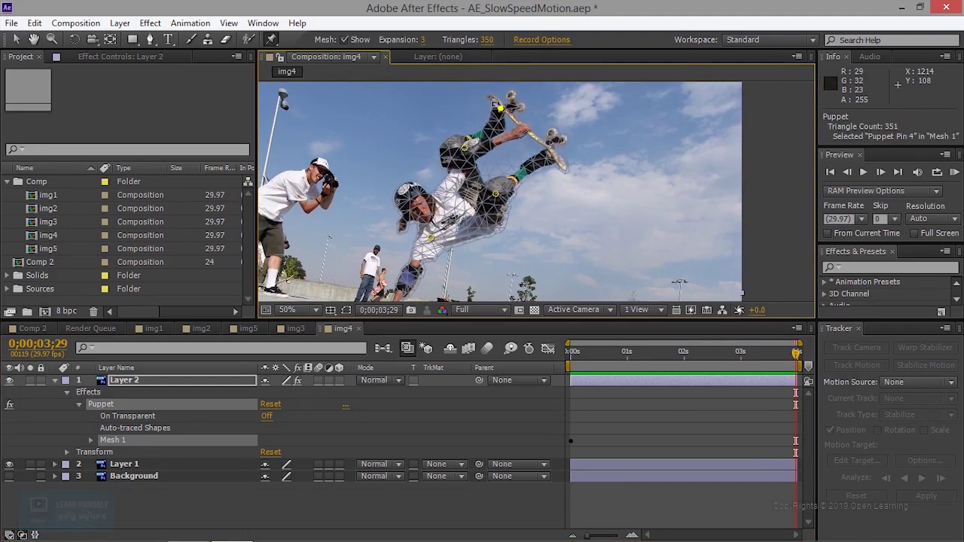
pyautogui.moveTo(496, 194); pyautogui.dragTo(498, 195)
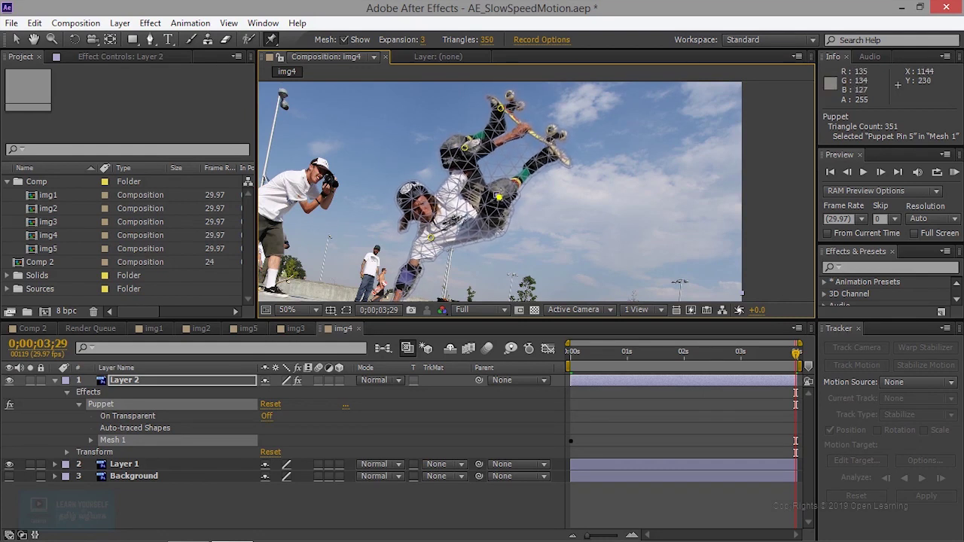
pyautogui.moveTo(465, 147); pyautogui.dragTo(468, 151)
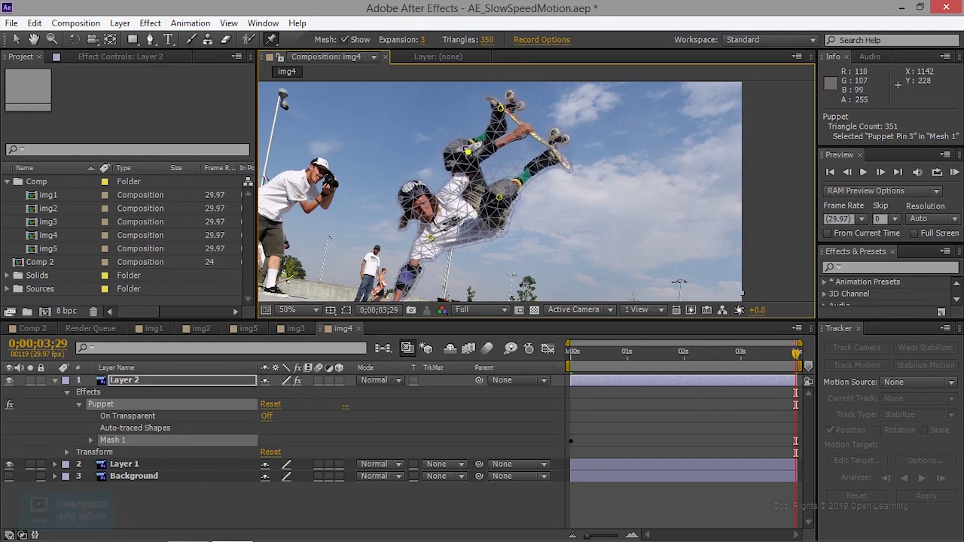
pyautogui.click(500, 107)
pyautogui.moveTo(499, 108); pyautogui.dragTo(507, 114)
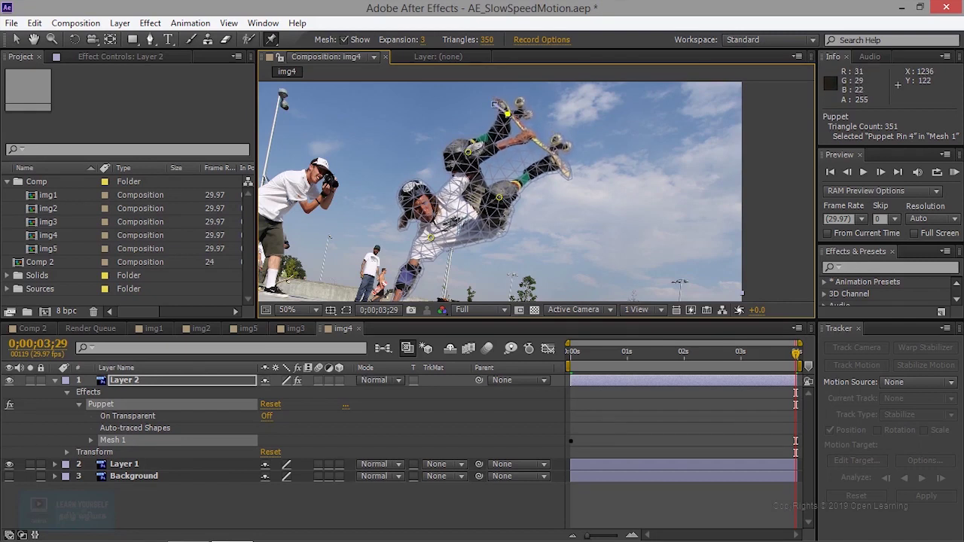
pyautogui.moveTo(469, 150); pyautogui.dragTo(472, 154)
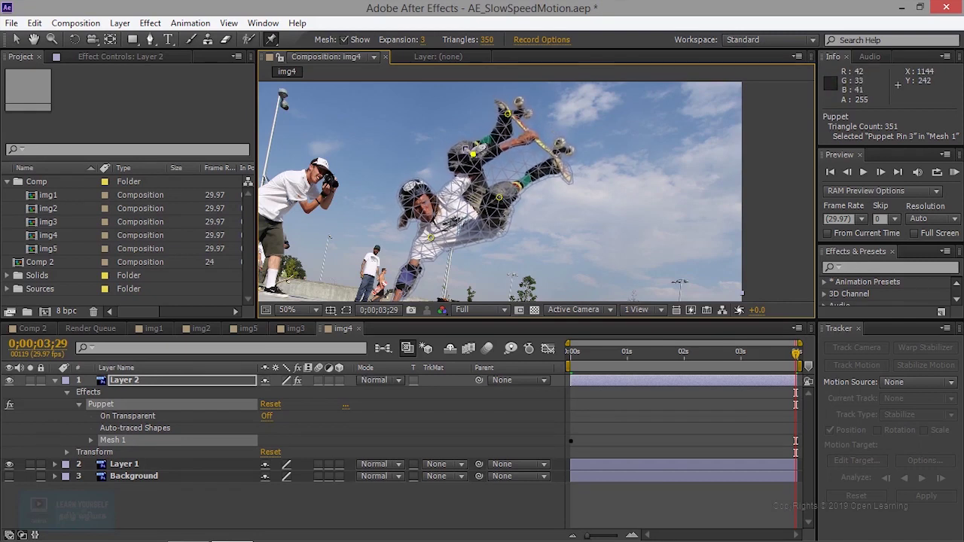
pyautogui.moveTo(507, 113); pyautogui.dragTo(511, 118)
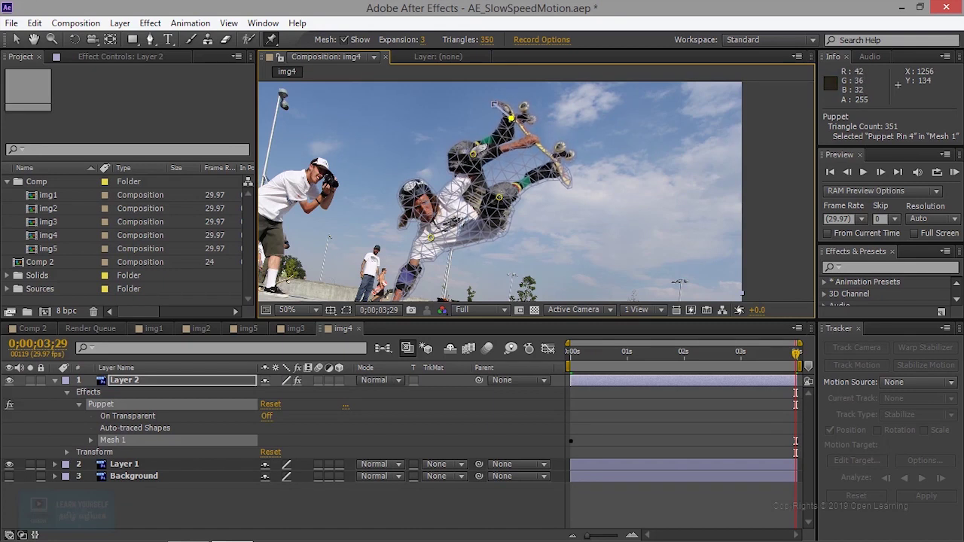
# - Add pins on the lower leg and head, pulling the leg left and tilting the head down-left
pyautogui.click(551, 172)
pyautogui.moveTo(551, 171); pyautogui.dragTo(546, 172)
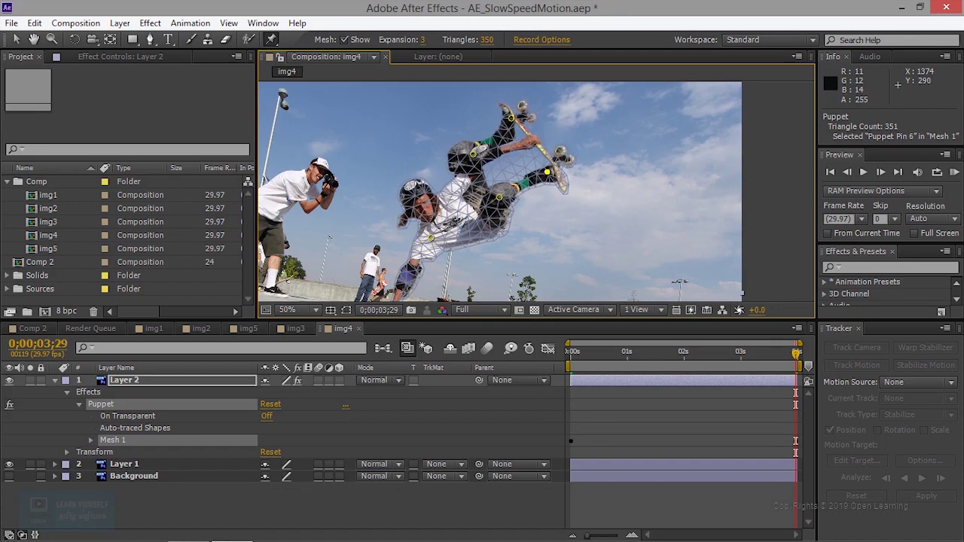
pyautogui.moveTo(498, 196); pyautogui.dragTo(500, 199)
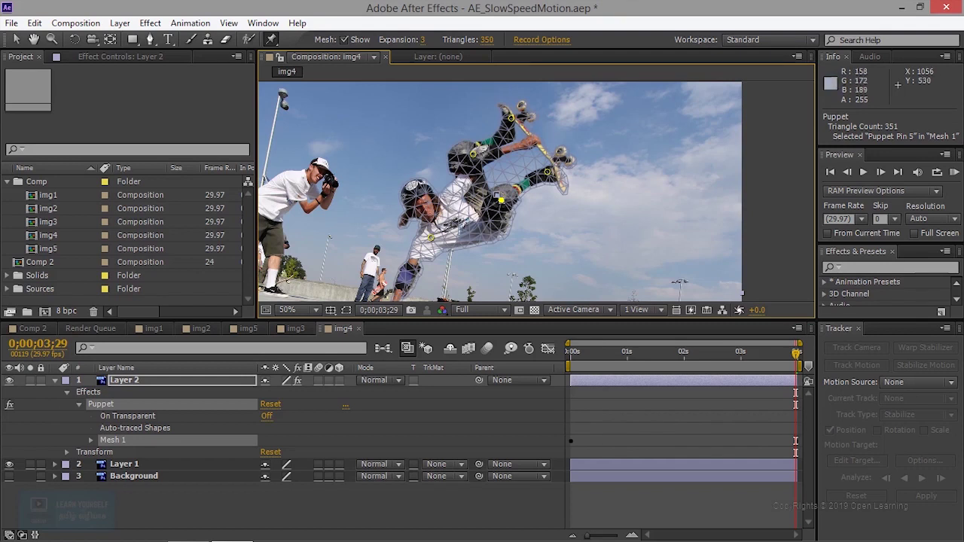
pyautogui.moveTo(430, 238); pyautogui.dragTo(433, 239)
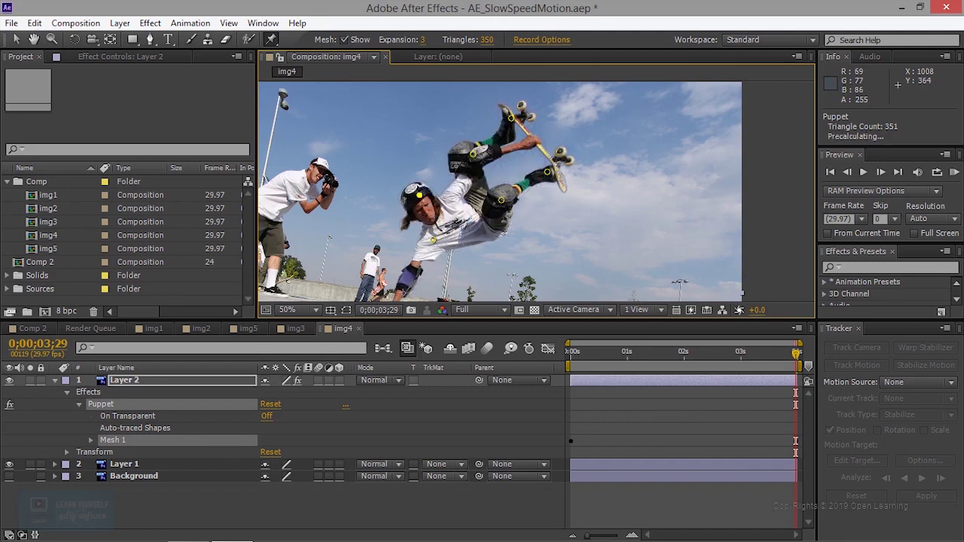
pyautogui.click(418, 195)
pyautogui.moveTo(418, 195); pyautogui.dragTo(413, 200)
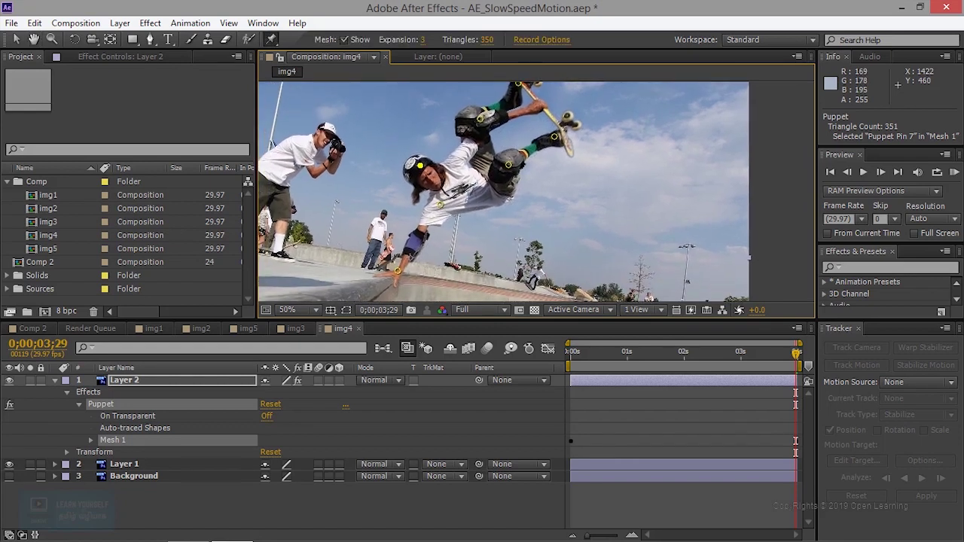
# - Preview the pose animation, then undo the puppet work back to the unpinned skater
pyautogui.press('KP_0')
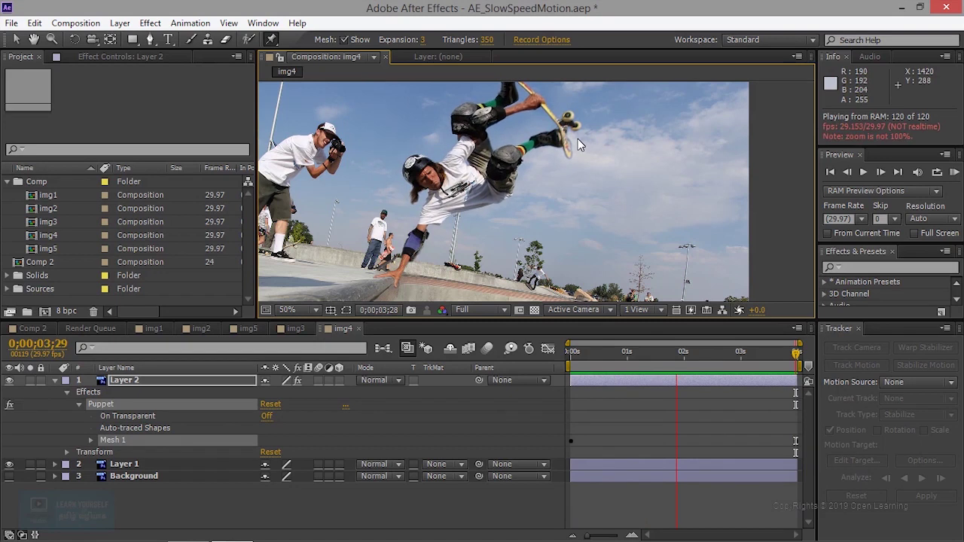
pyautogui.press('space')
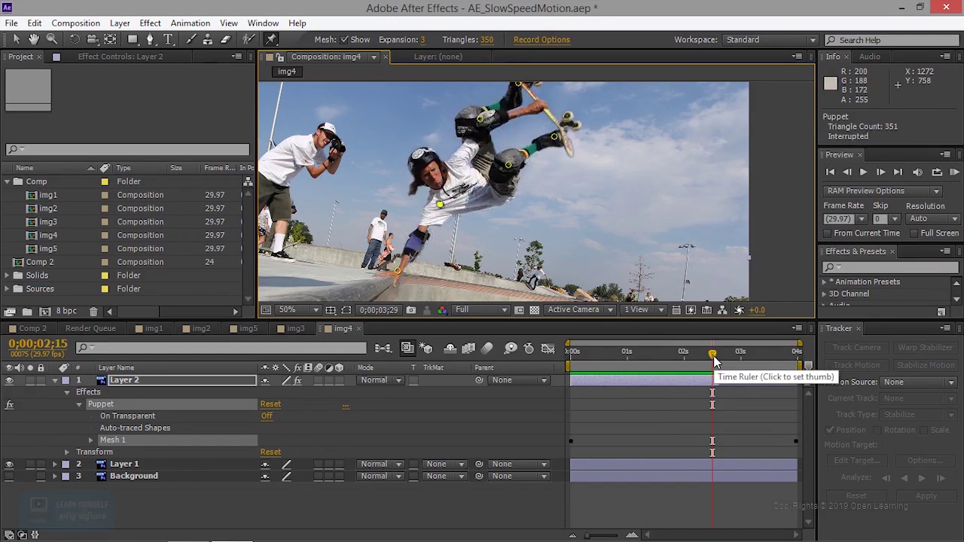
pyautogui.press('End')
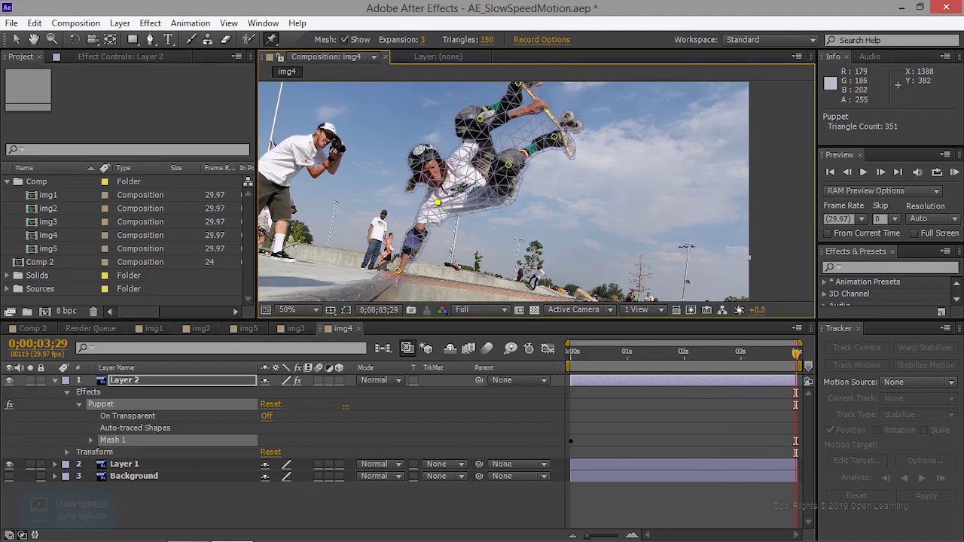
pyautogui.hotkey('ctrl', 'z')
pyautogui.hotkey('ctrl', 'z')
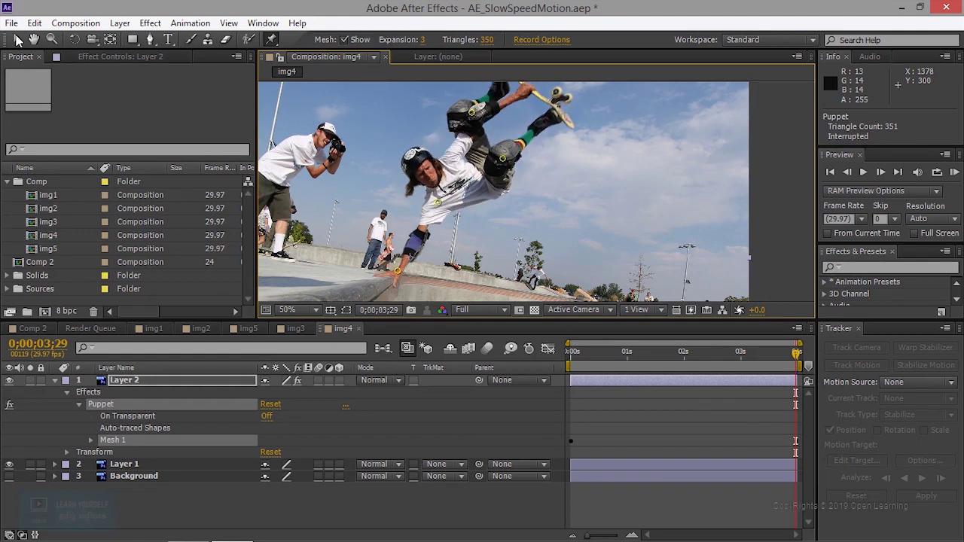
pyautogui.hotkey('ctrl', 'z')
pyautogui.hotkey('ctrl', 'z')
pyautogui.hotkey('ctrl', 'z')
pyautogui.hotkey('ctrl', 'z')
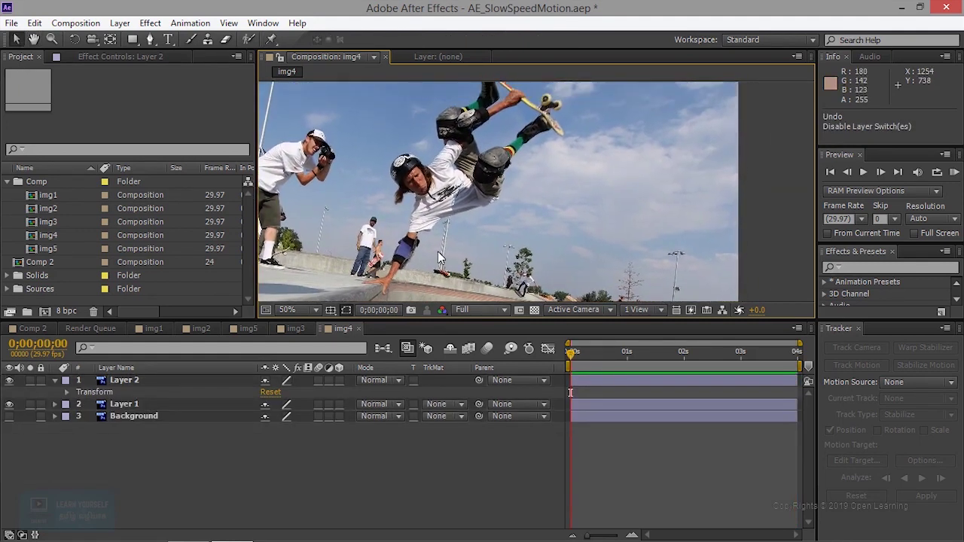
# - Select Layer 2 and place puppet pins on the skater's hand and torso
pyautogui.click(116, 382)
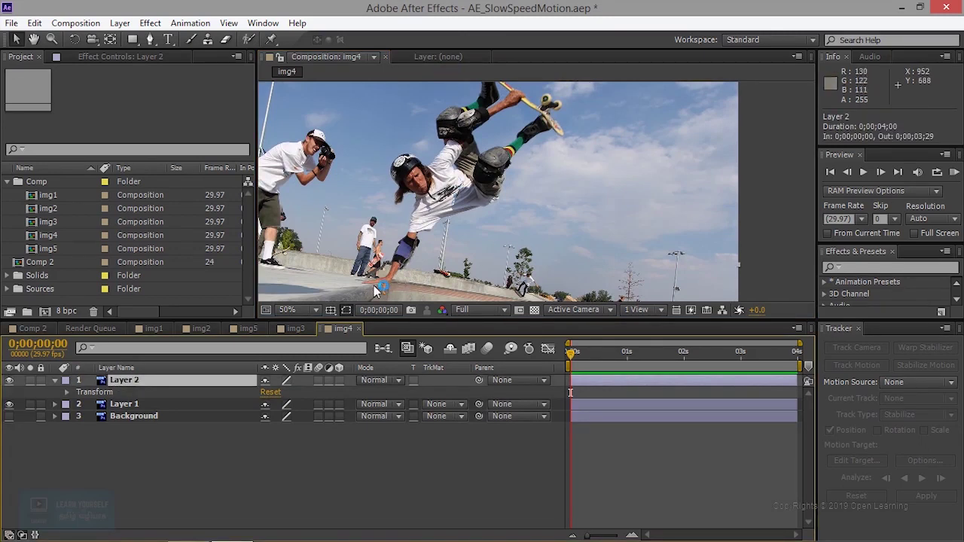
pyautogui.click(135, 405)
pyautogui.click(139, 381)
pyautogui.click(271, 40)
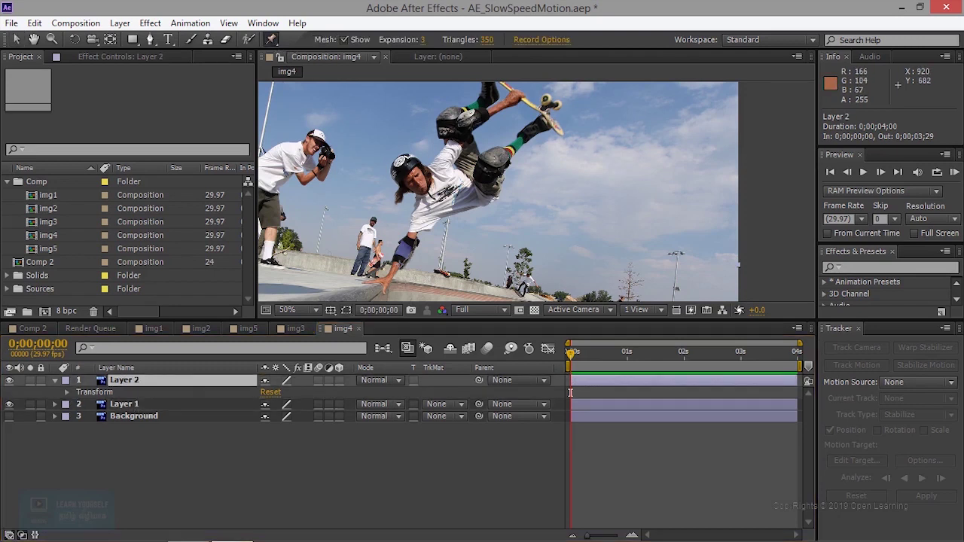
pyautogui.click(390, 275)
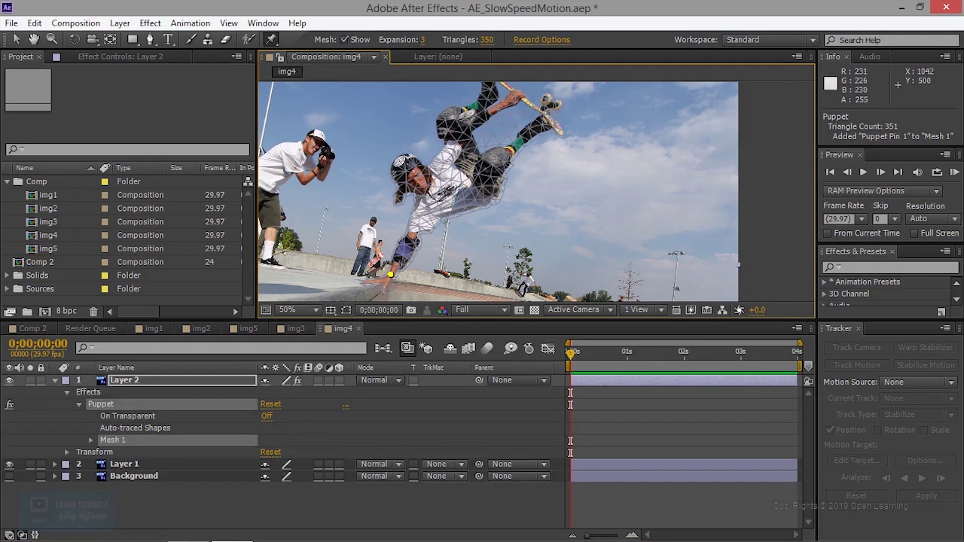
pyautogui.click(471, 153)
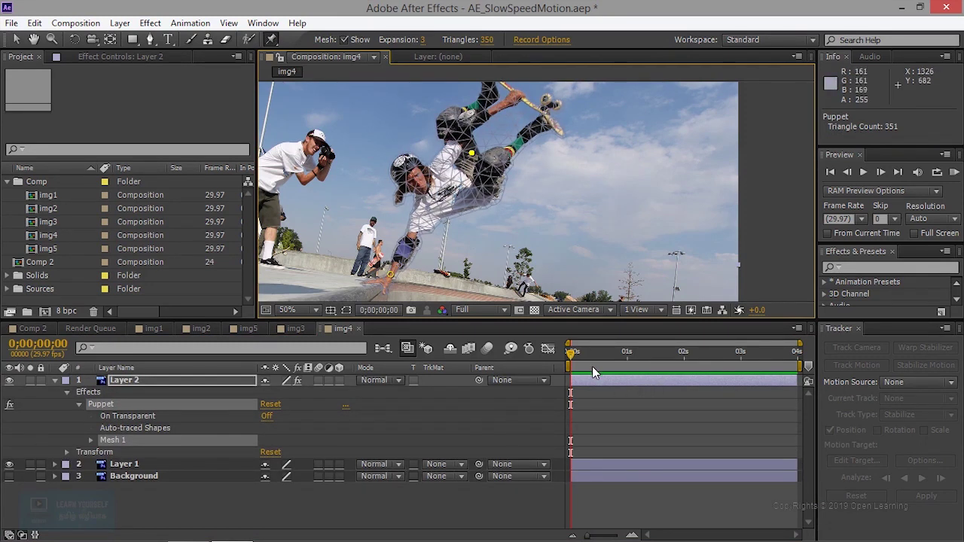
# - On the last frame, drag the torso pin to bend the body up and right, then preview
pyautogui.moveTo(572, 358); pyautogui.dragTo(799, 359)
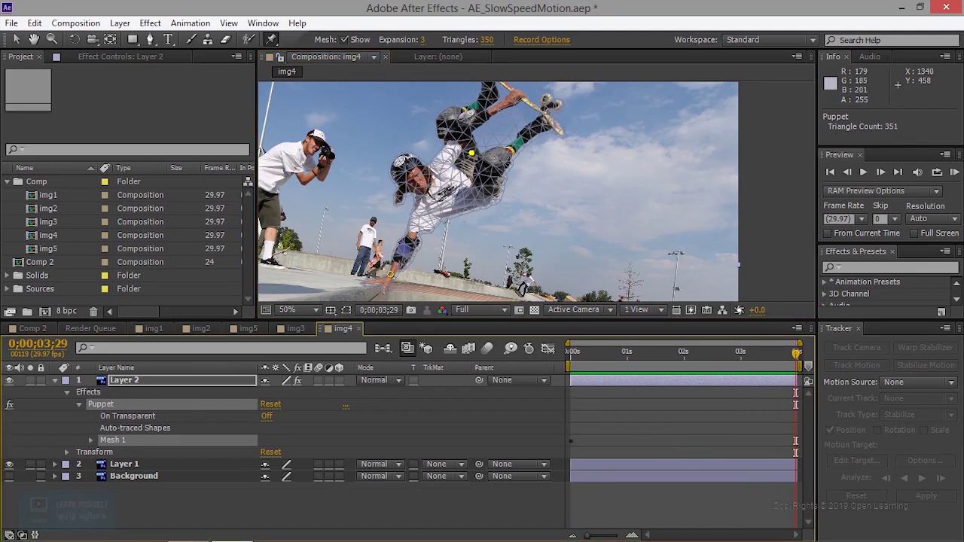
pyautogui.moveTo(471, 154); pyautogui.dragTo(488, 173)
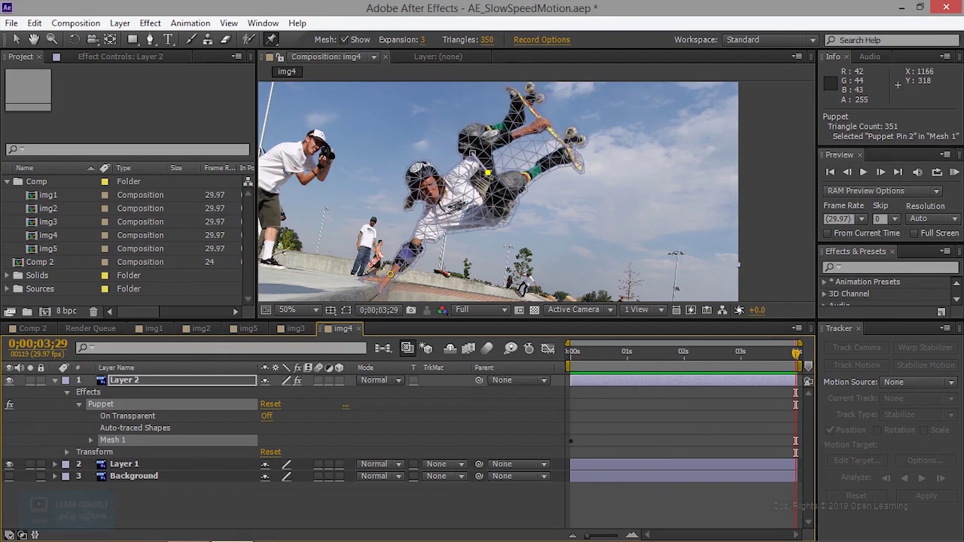
pyautogui.moveTo(798, 354); pyautogui.dragTo(512, 365)
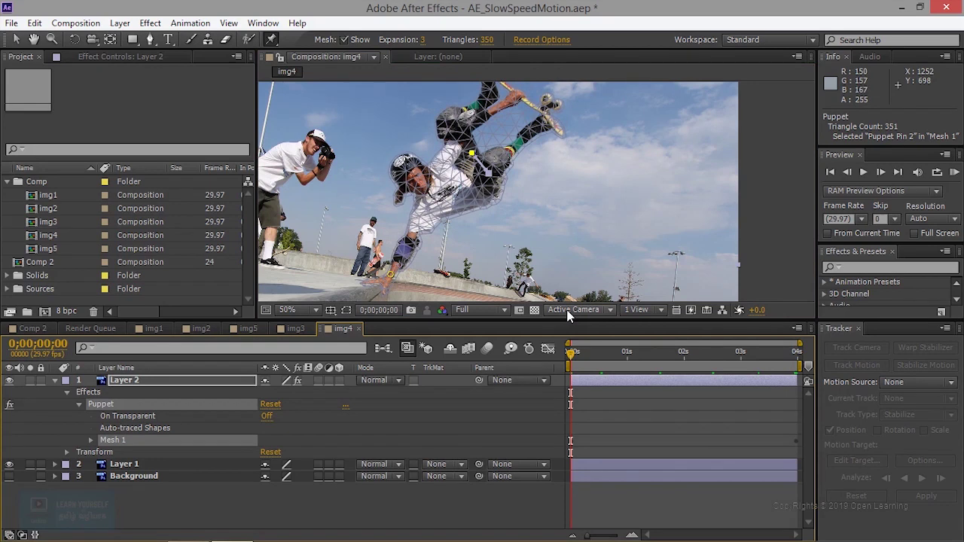
pyautogui.press('KP_0')
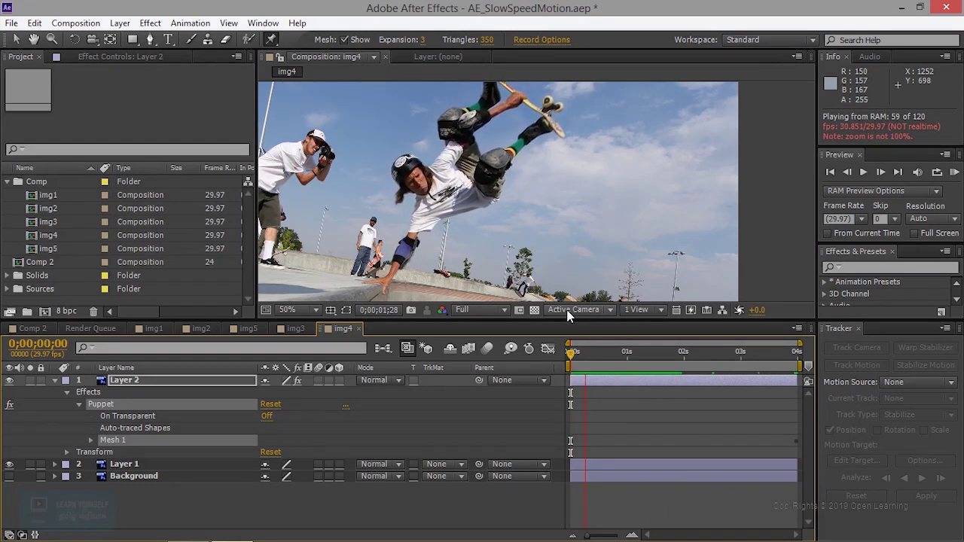
pyautogui.press('space')
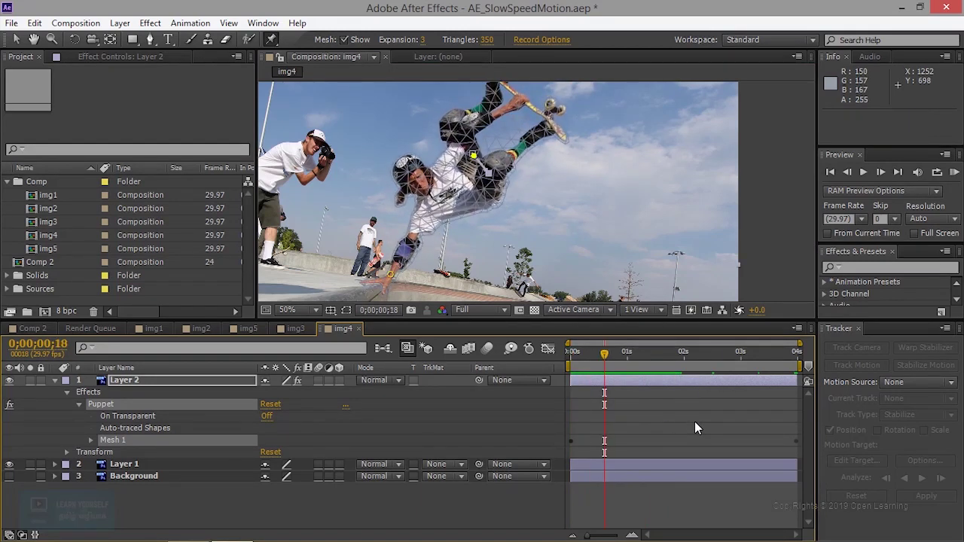
# - Refine the torso pin's end-frame position and preview the revised animation
pyautogui.moveTo(606, 356); pyautogui.dragTo(796, 352)
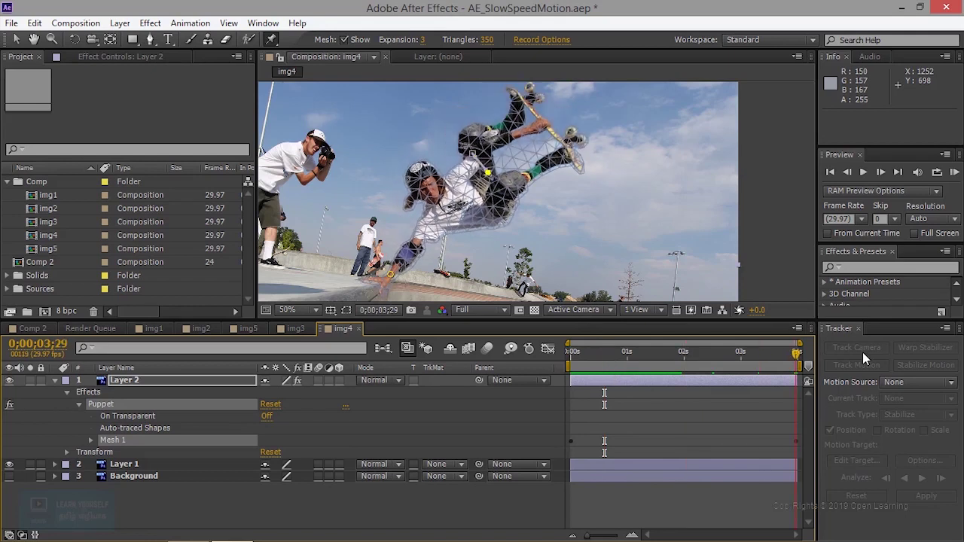
pyautogui.moveTo(488, 173); pyautogui.dragTo(479, 160)
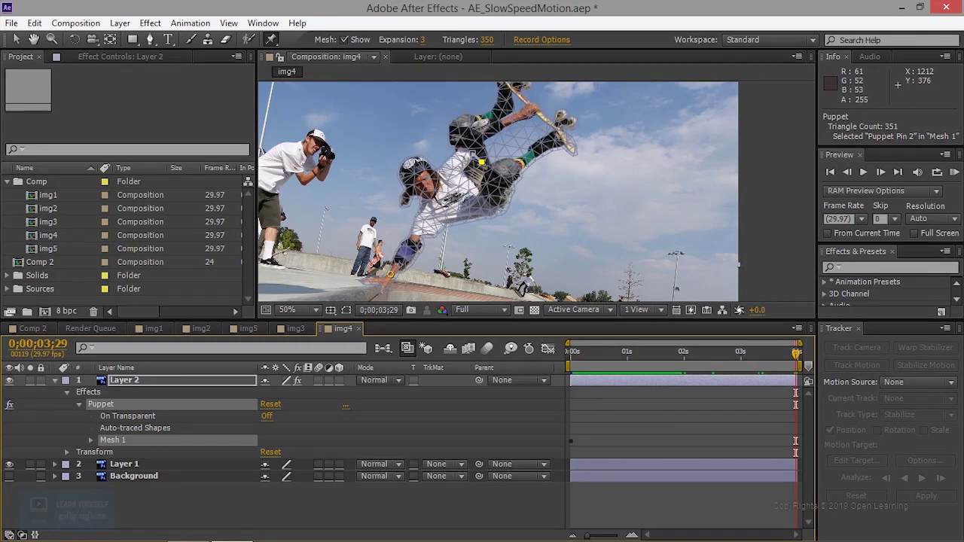
pyautogui.press('KP_0')
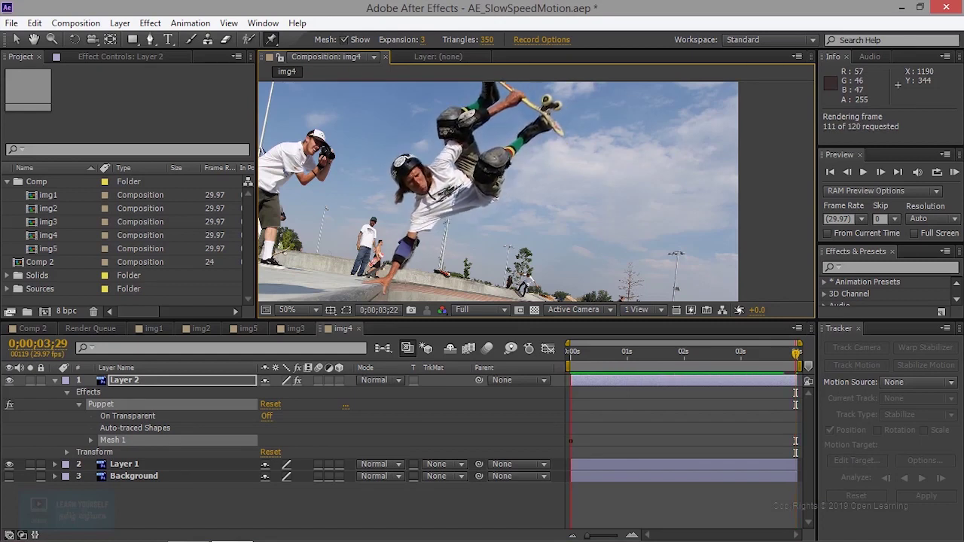
pyautogui.click(863, 171)
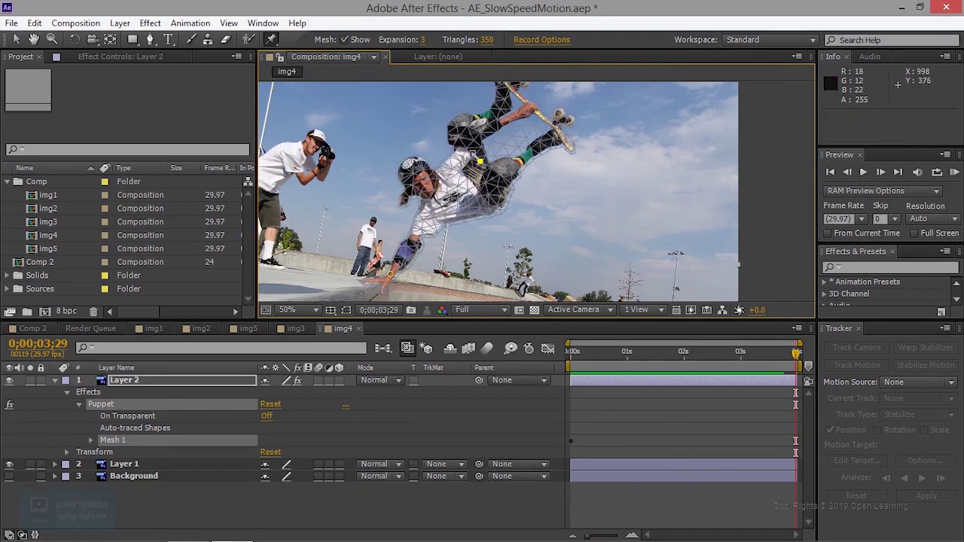
# - Add a third puppet pin on the skater's helmet, try tilting it, then undo
pyautogui.click(409, 172)
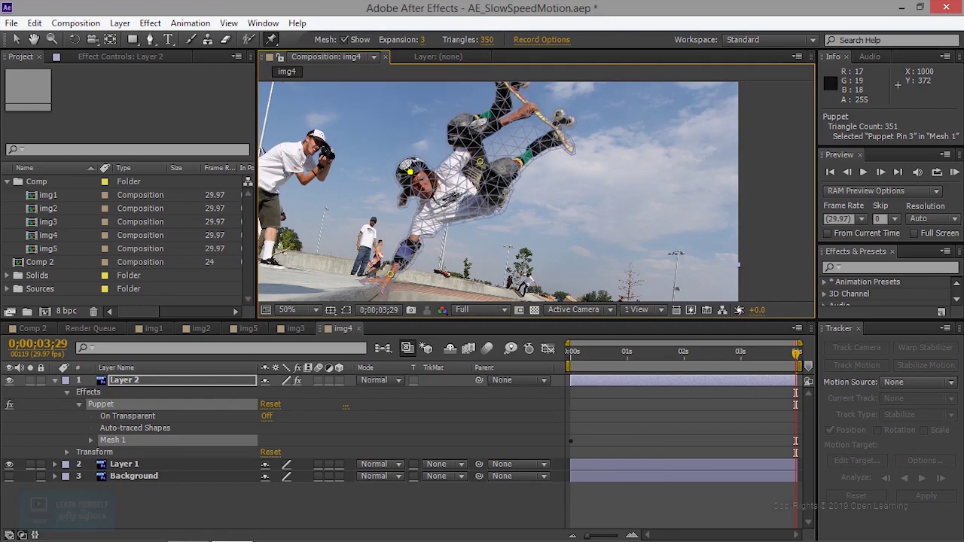
pyautogui.moveTo(410, 171)
pyautogui.mouseDown()
pyautogui.moveTo(407, 181)
pyautogui.moveTo(411, 170)
pyautogui.mouseUp()
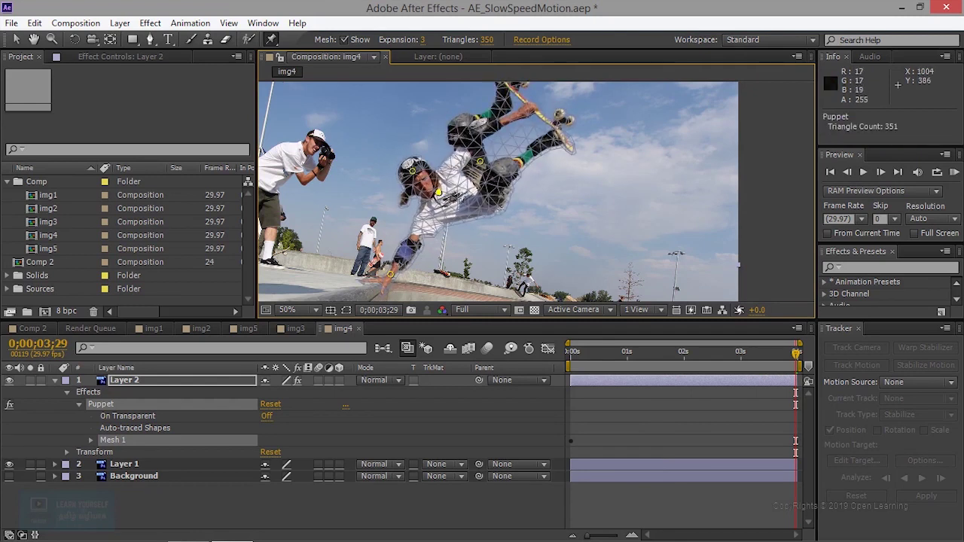
pyautogui.moveTo(411, 171); pyautogui.dragTo(406, 178)
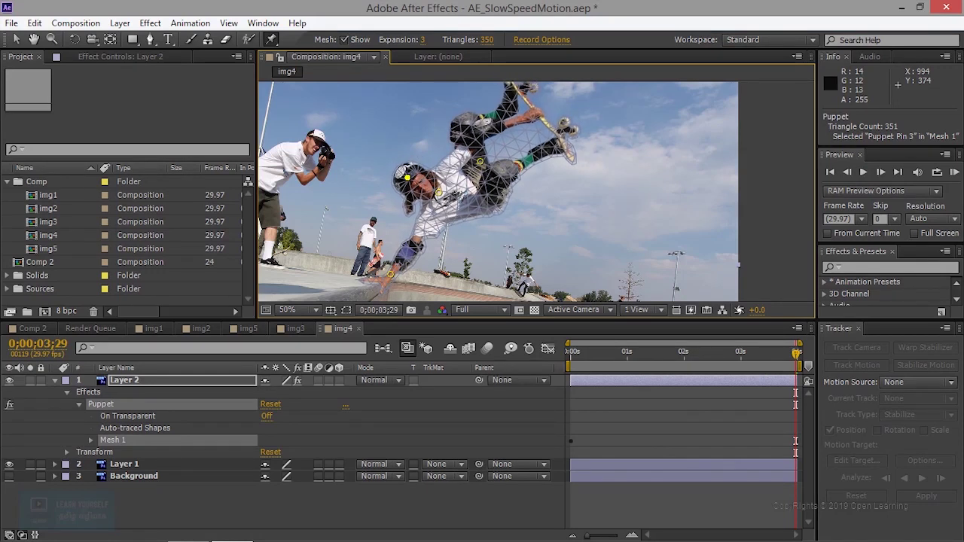
pyautogui.hotkey('ctrl', 'z')
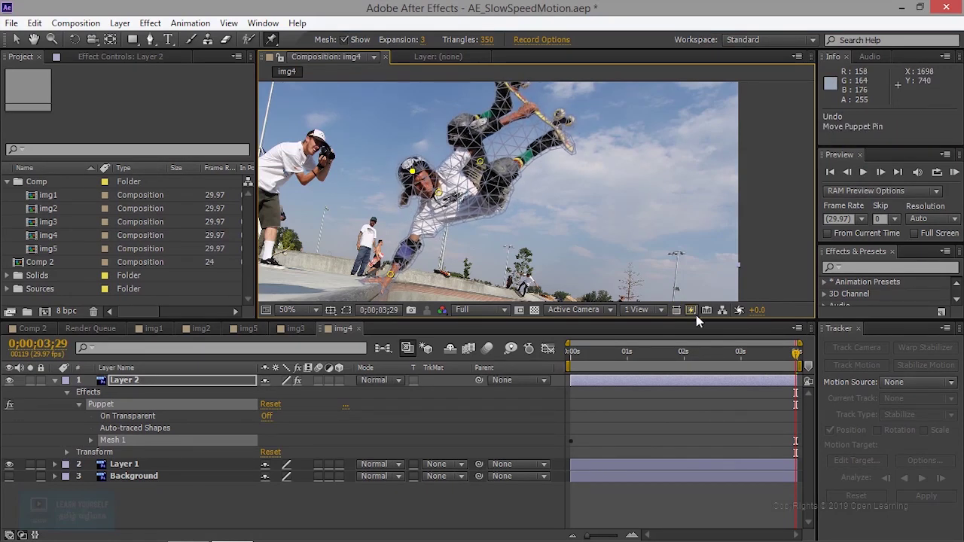
pyautogui.hotkey('ctrl', 'z')
# - Move the helmet pin on the last frame to adjust the head's end pose and preview from the start
pyautogui.press('Home')
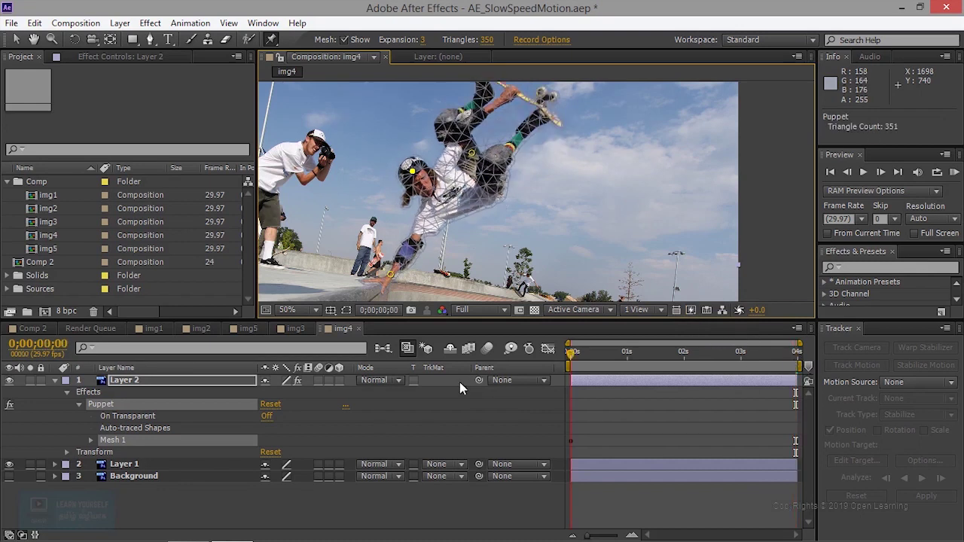
pyautogui.hotkey('ctrl', 'z')
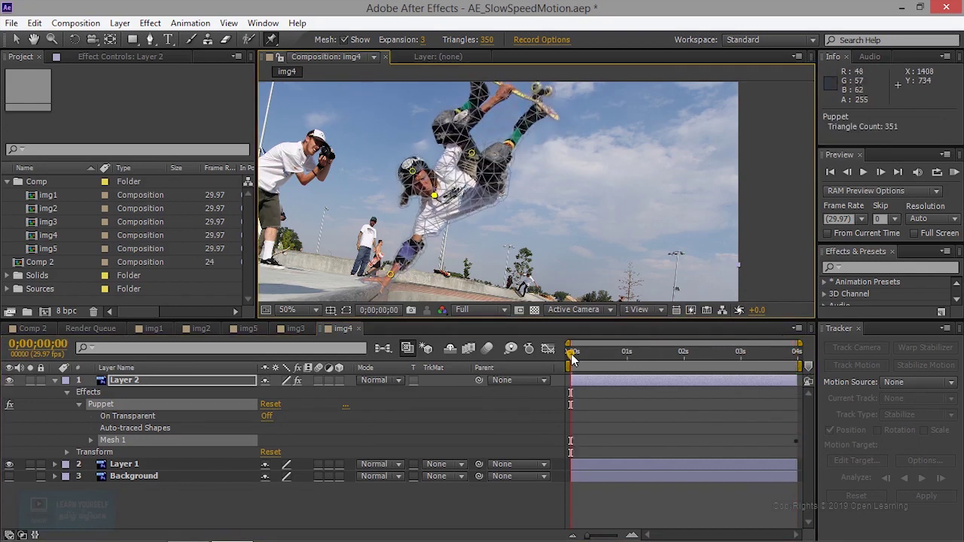
pyautogui.press('End')
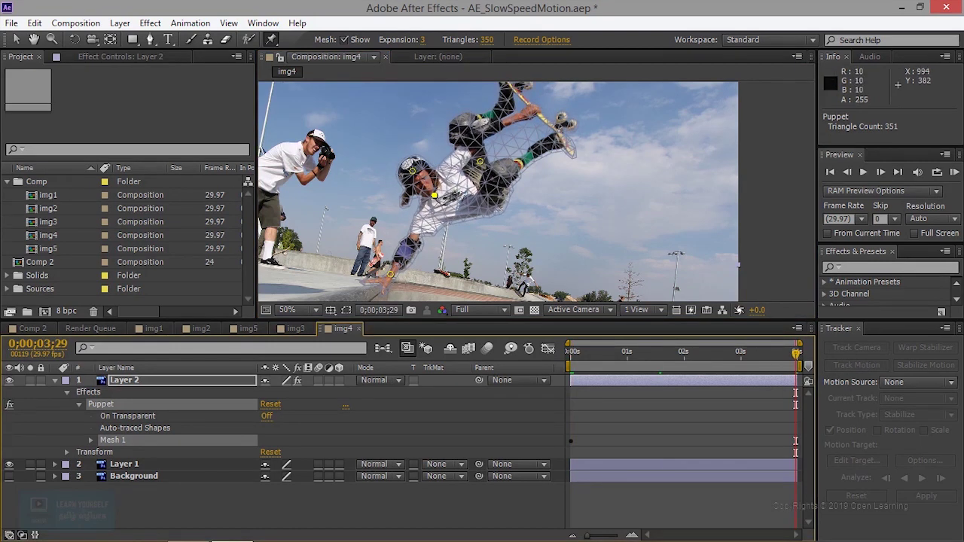
pyautogui.moveTo(412, 171); pyautogui.dragTo(404, 177)
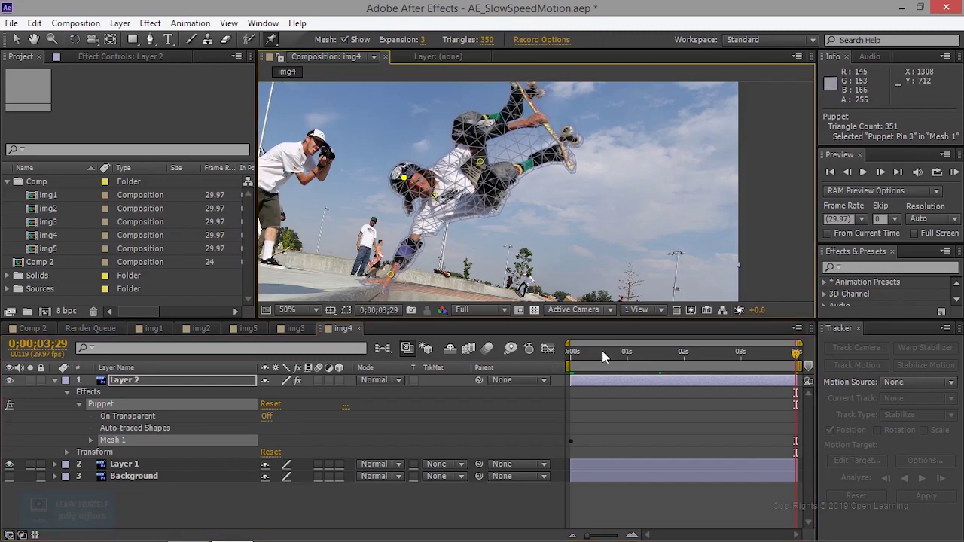
pyautogui.press('Home')
pyautogui.press('KP_0')
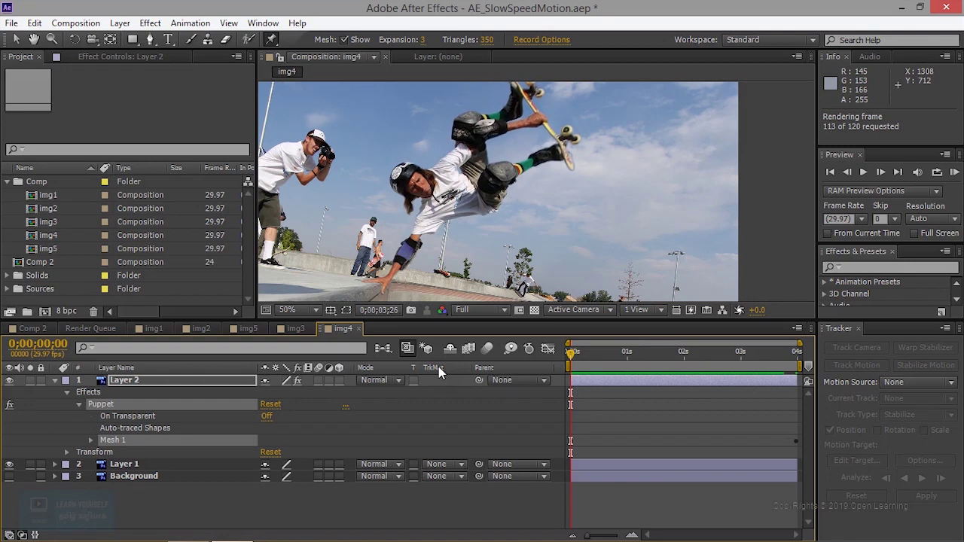
pyautogui.press('space')
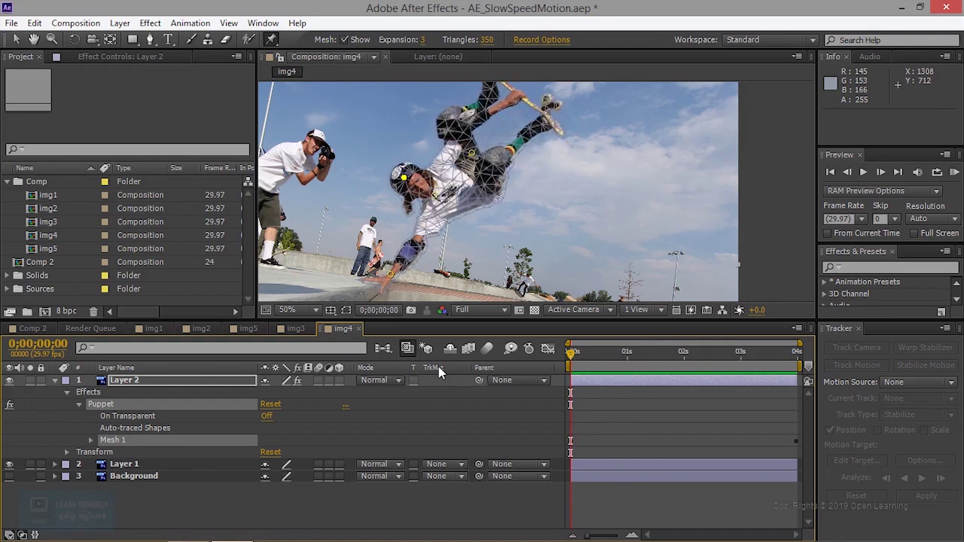
# - Nudge the head pin again on the last frame and play back the animation
pyautogui.moveTo(572, 364); pyautogui.dragTo(839, 374)
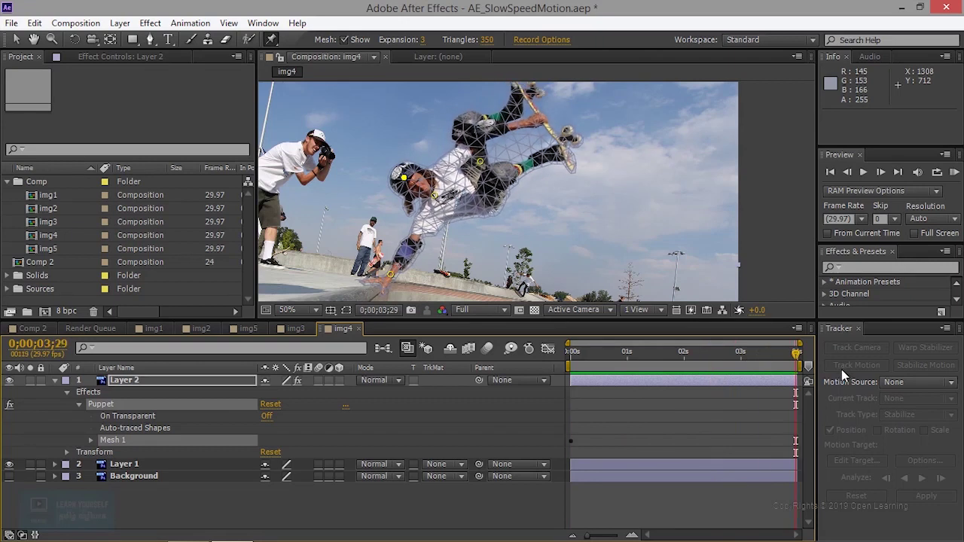
pyautogui.moveTo(404, 178); pyautogui.dragTo(401, 182)
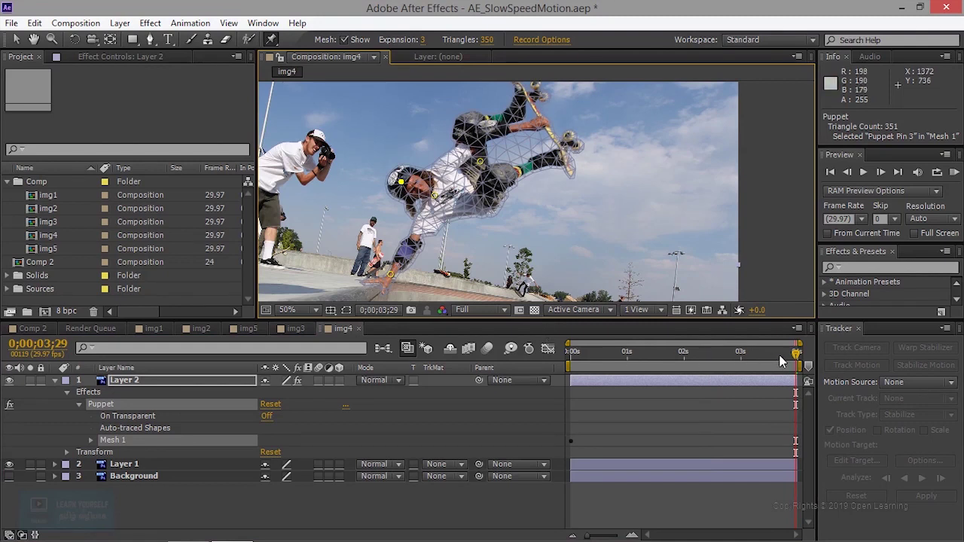
pyautogui.press('space')
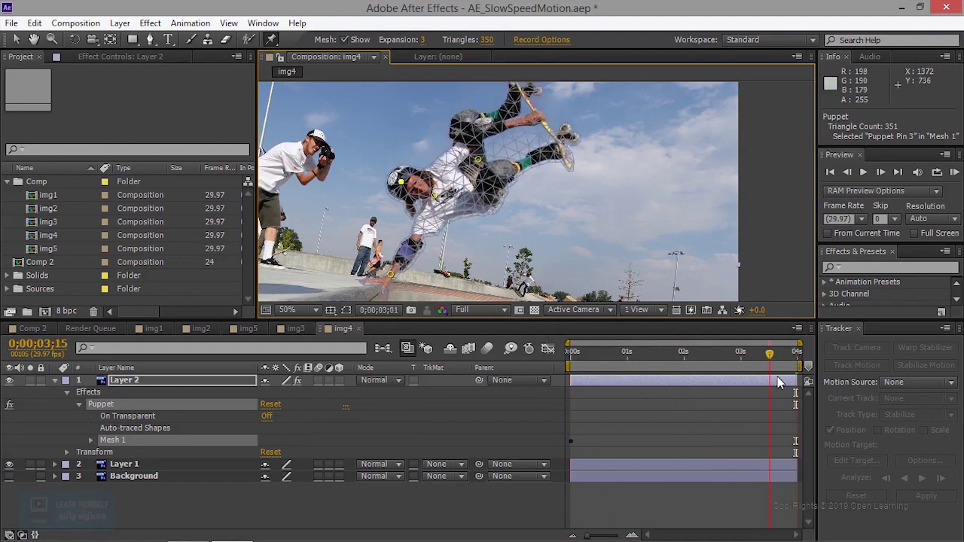
pyautogui.click(288, 367)
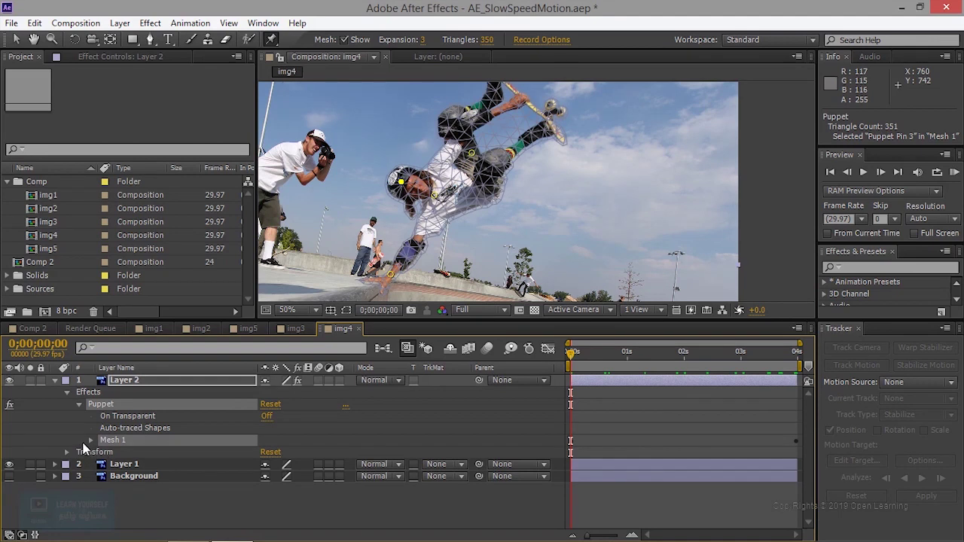
# - Expand Mesh 1 > Deform, select Puppet Pin 3 and show its Position (966.0, 406.0) at the first frame
pyautogui.click(90, 440)
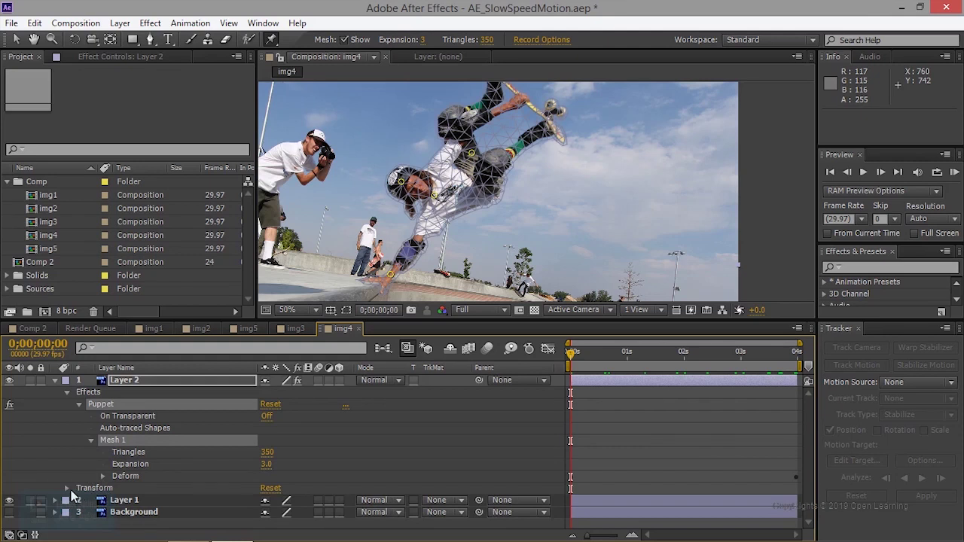
pyautogui.click(103, 475)
pyautogui.scroll(-2, 151, 499)
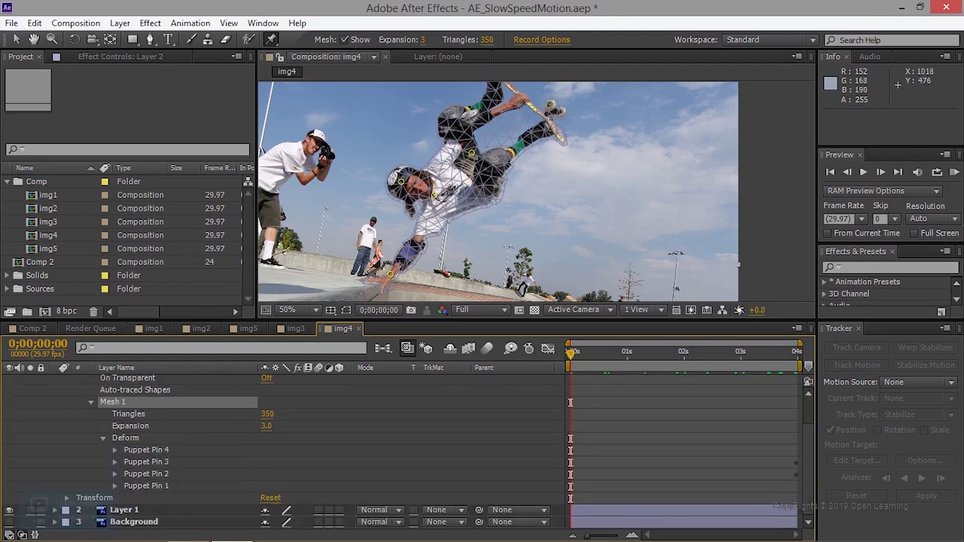
pyautogui.click(401, 181)
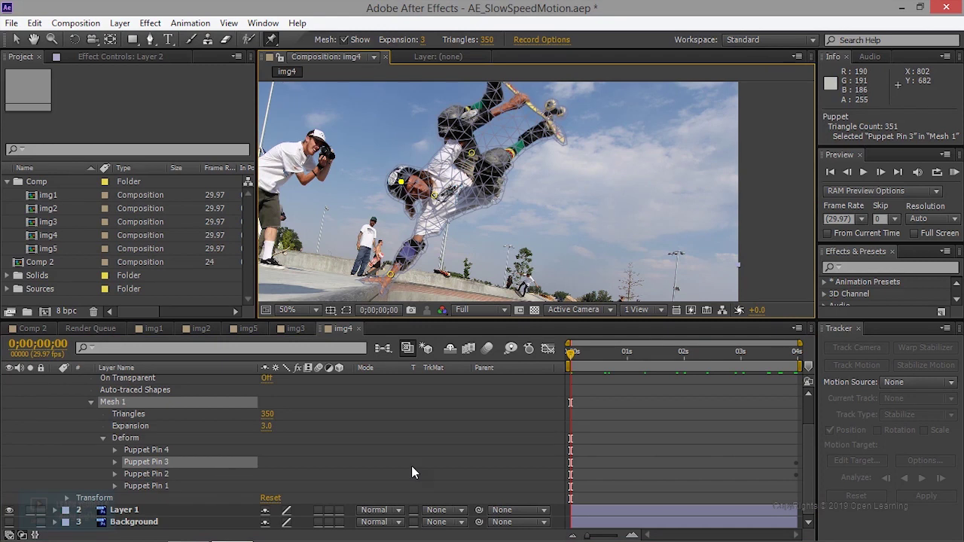
pyautogui.moveTo(570, 353); pyautogui.dragTo(555, 366)
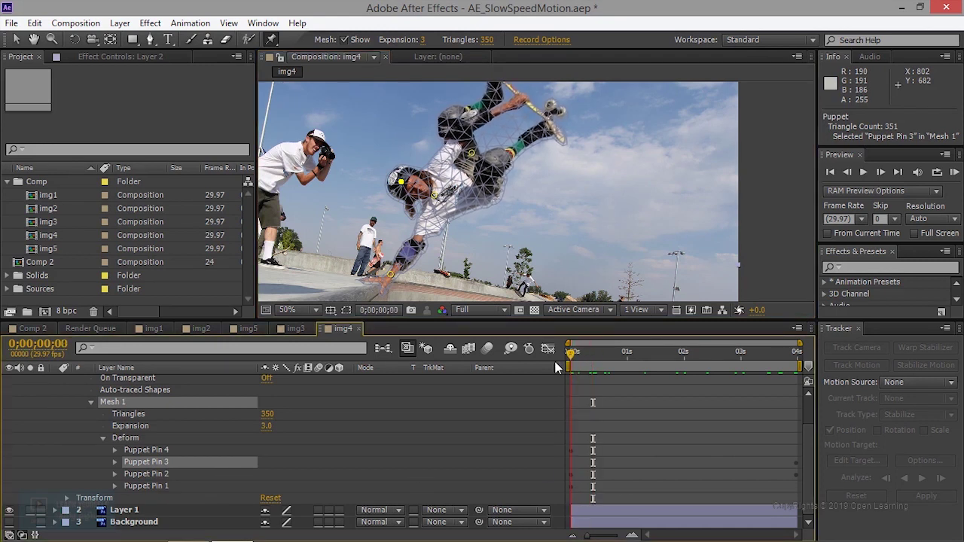
pyautogui.click(115, 462)
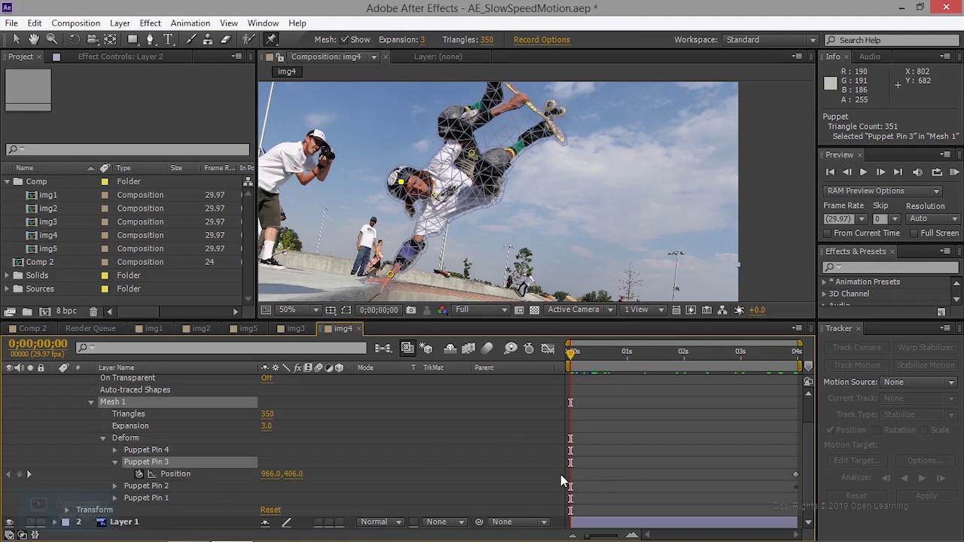
# - Copy Puppet Pin 3's end Position keyframe to the first frame and nudge it to 968.0, 388.0
pyautogui.click(795, 476)
pyautogui.hotkey('ctrl', 'c')
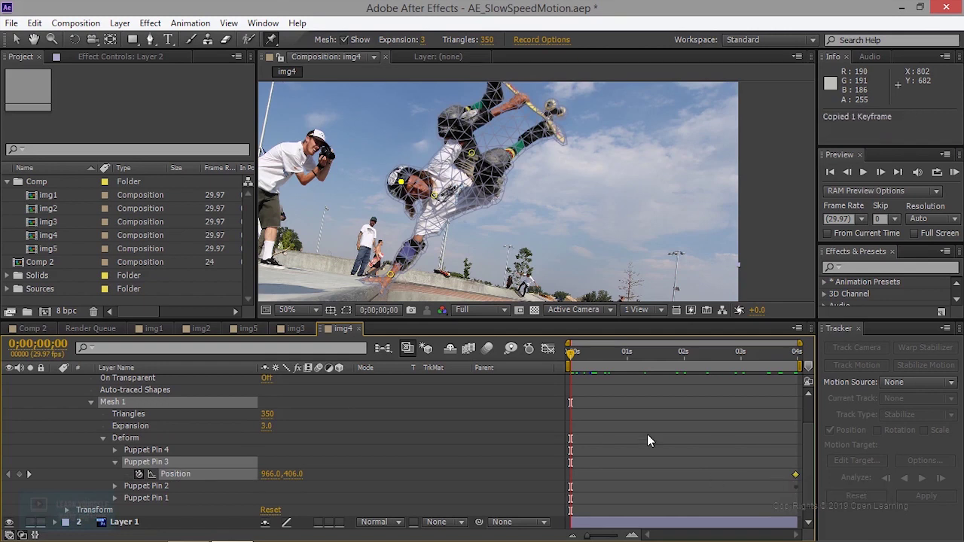
pyautogui.hotkey('ctrl', 'v')
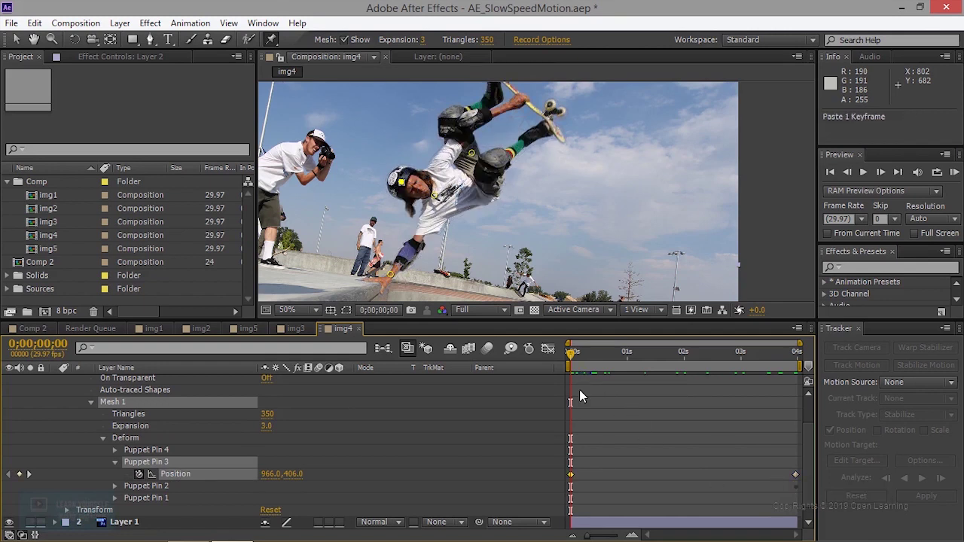
pyautogui.click(402, 182)
pyautogui.moveTo(402, 181); pyautogui.dragTo(402, 175)
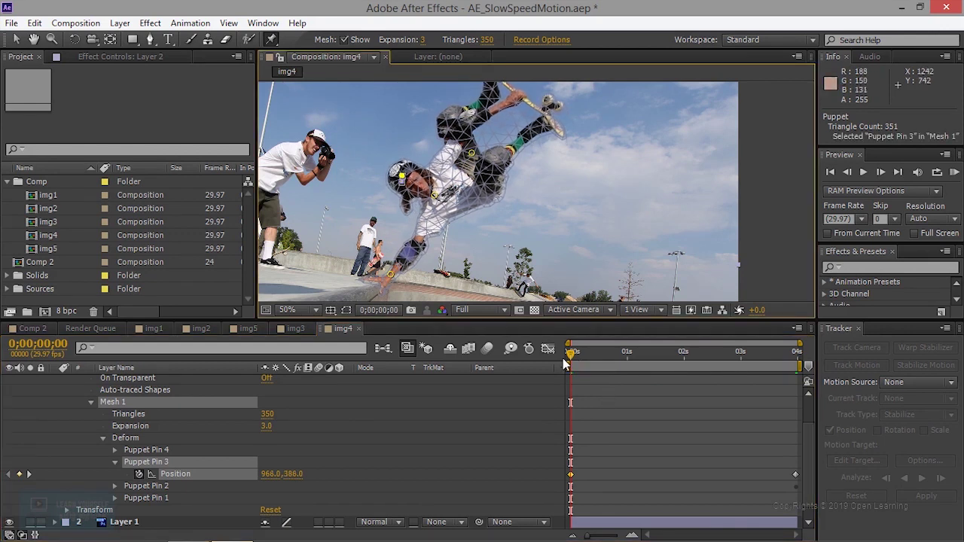
# - Scrub through and preview the head-pin animation from the start
pyautogui.moveTo(571, 353); pyautogui.dragTo(812, 381)
pyautogui.press('KP_0')
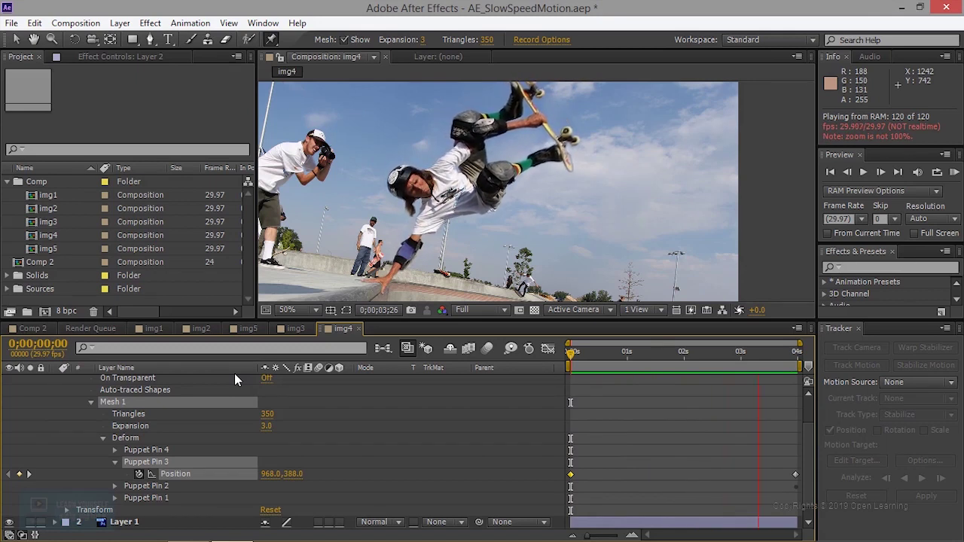
pyautogui.press('space')
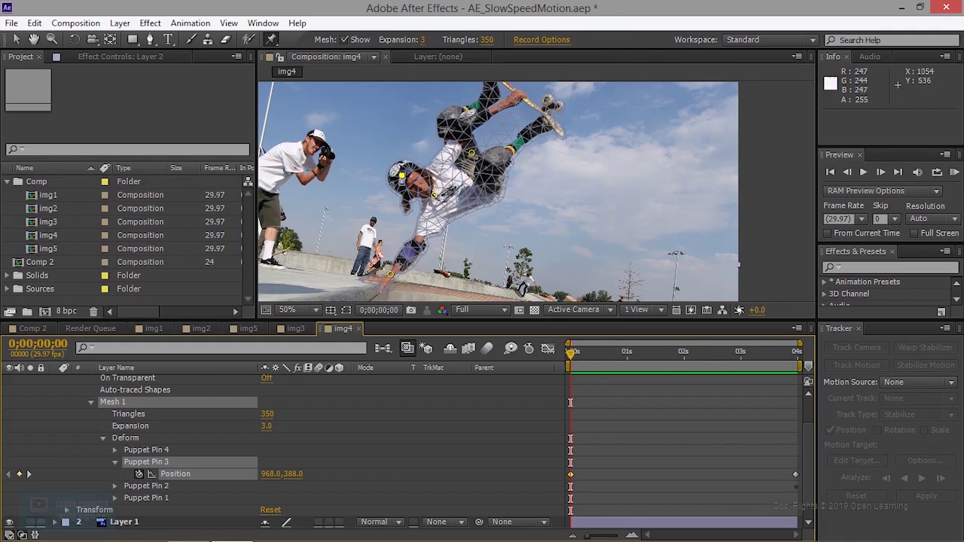
pyautogui.click(430, 224)
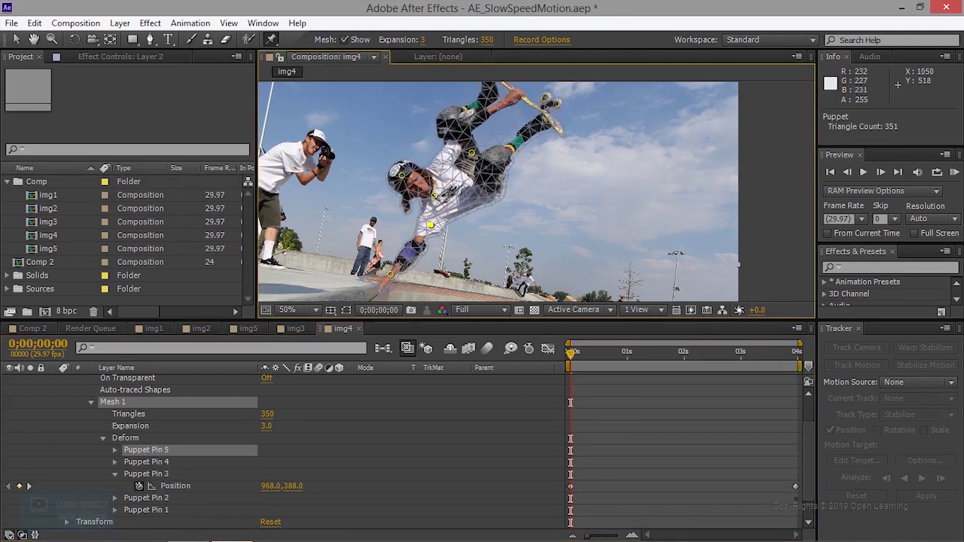
pyautogui.moveTo(429, 225); pyautogui.dragTo(431, 225)
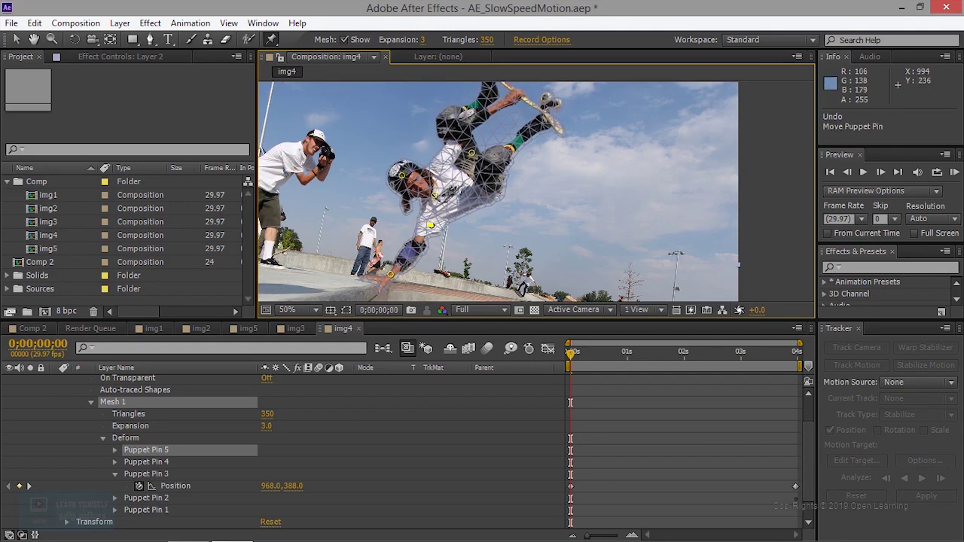
pyautogui.press('Delete')
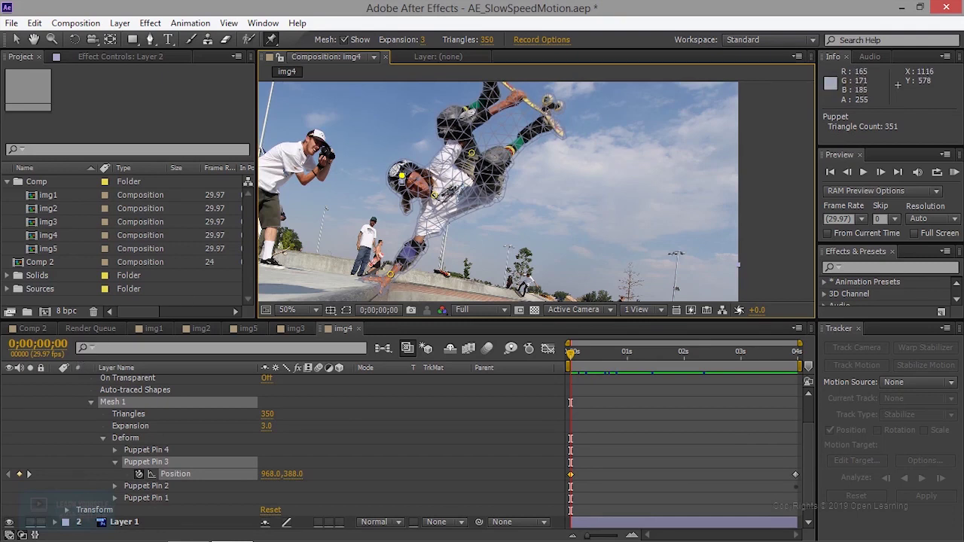
# - Drag img1 into Comp 2 as a layer, set the viewer to Fit up to 100%, then return to img4
pyautogui.click(19, 328)
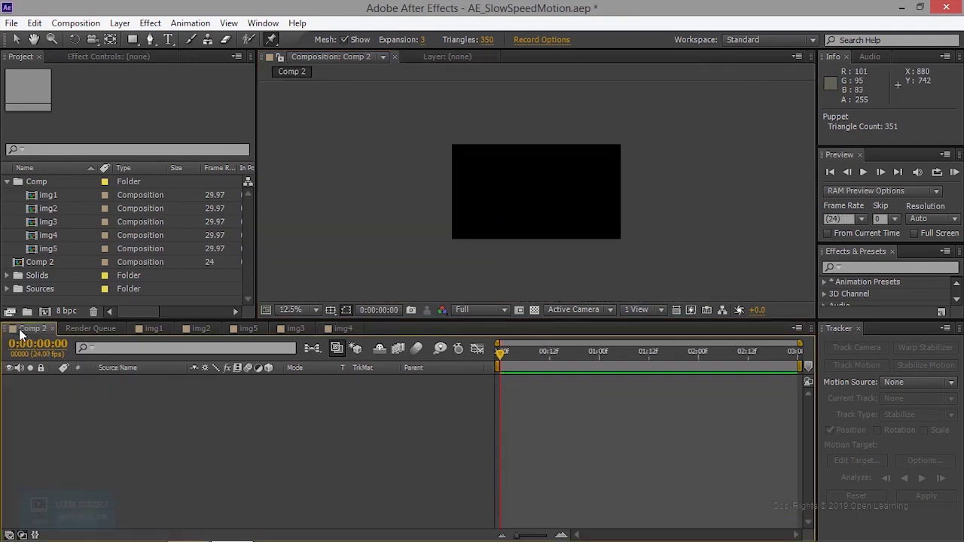
pyautogui.click(45, 195)
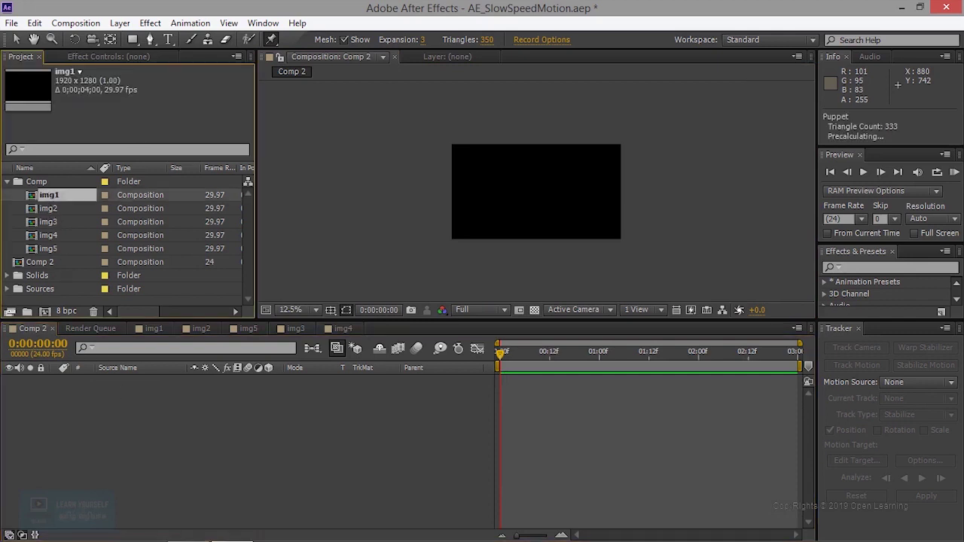
pyautogui.moveTo(43, 200); pyautogui.dragTo(56, 392)
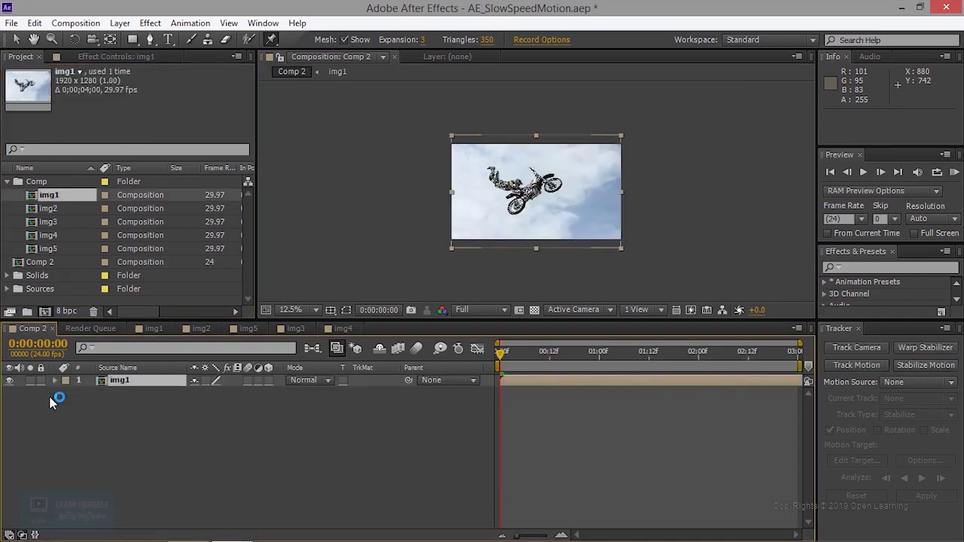
pyautogui.click(294, 311)
pyautogui.click(355, 71)
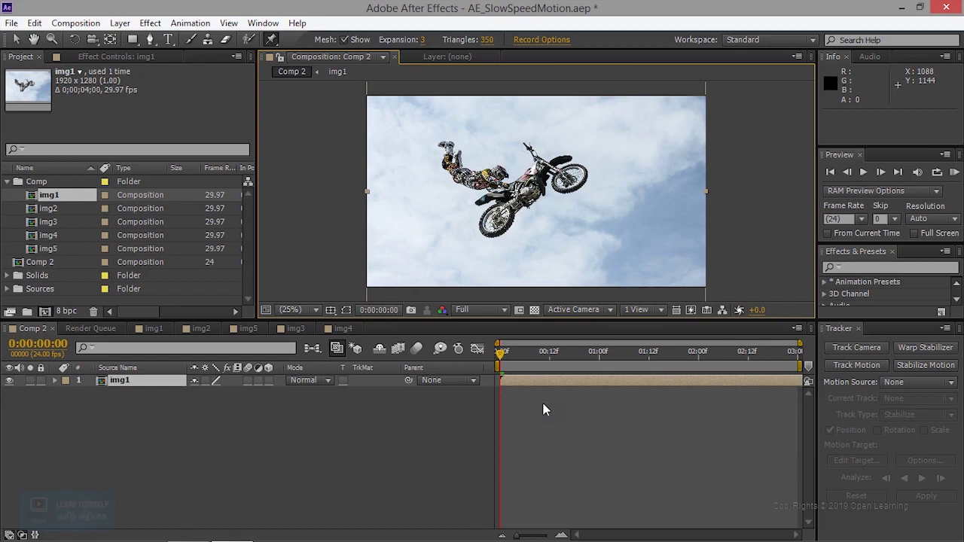
pyautogui.click(346, 328)
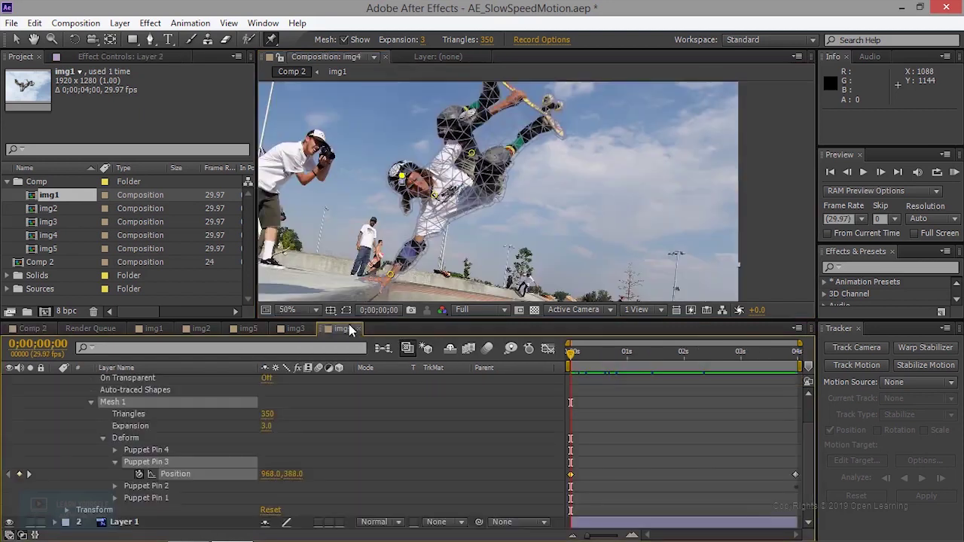
# - Change Comp 2's duration from 3 to 20 seconds and widen the timeline to show it all
pyautogui.click(32, 329)
pyautogui.click(75, 23)
pyautogui.click(87, 59)
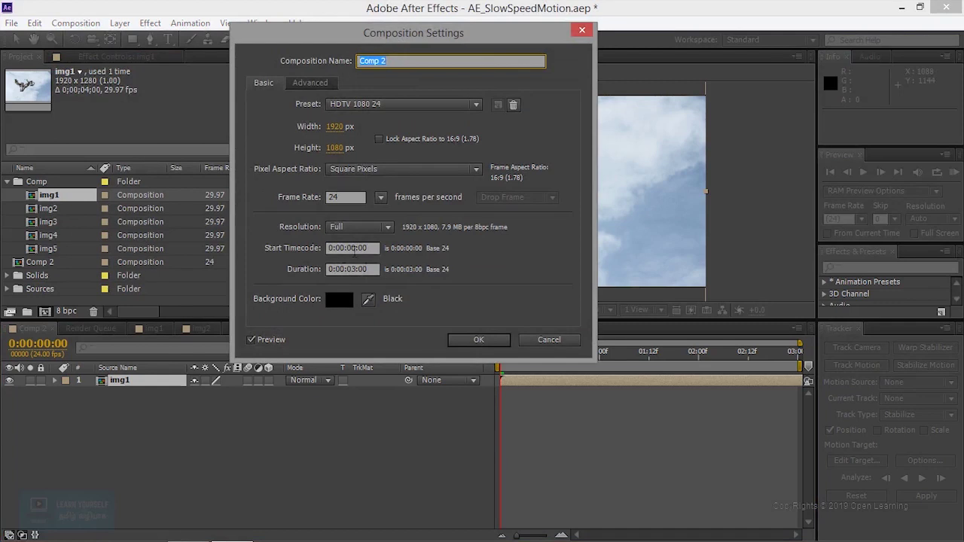
pyautogui.click(350, 269)
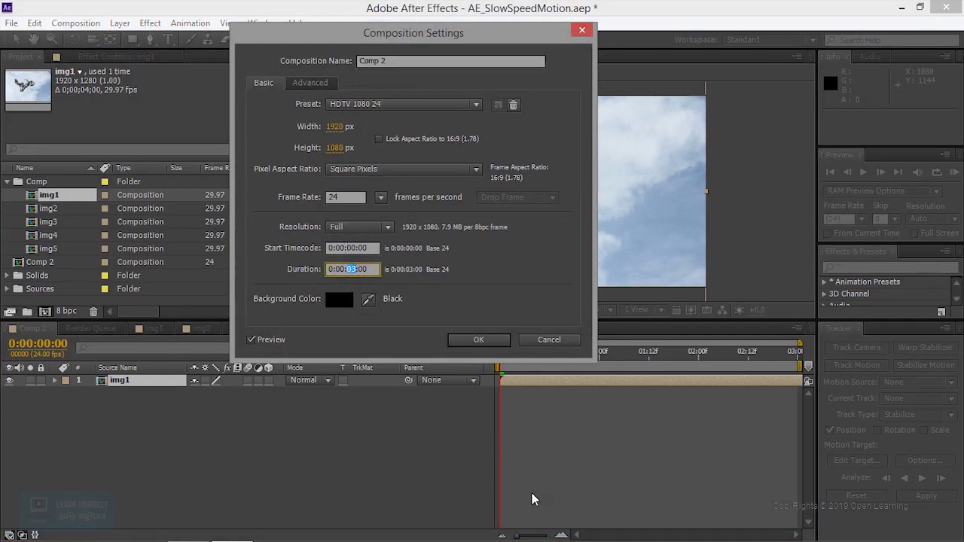
pyautogui.press('Return')
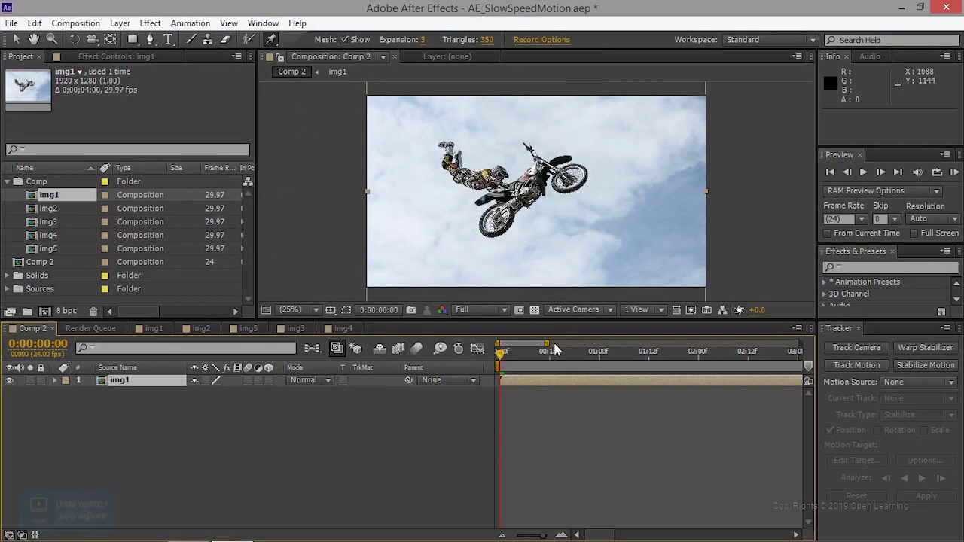
pyautogui.moveTo(546, 344); pyautogui.dragTo(799, 344)
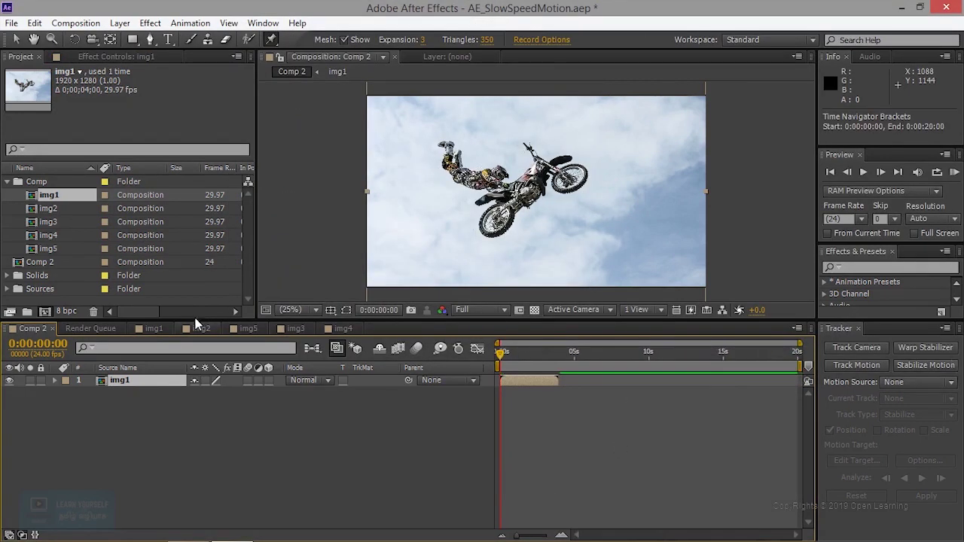
# - Add img2 to Comp 2, move img1 to start at 4 s after it, and add img3
pyautogui.moveTo(50, 211); pyautogui.dragTo(75, 399)
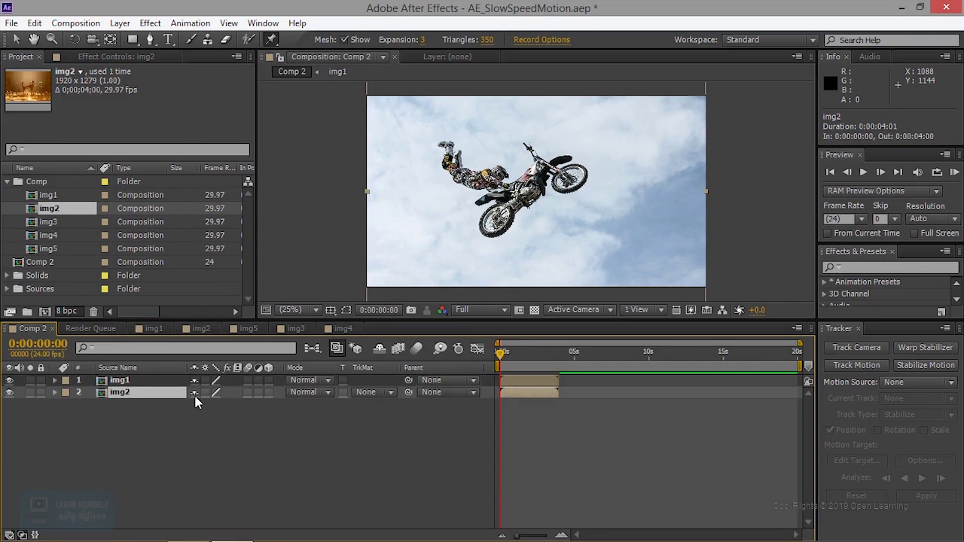
pyautogui.press('o')
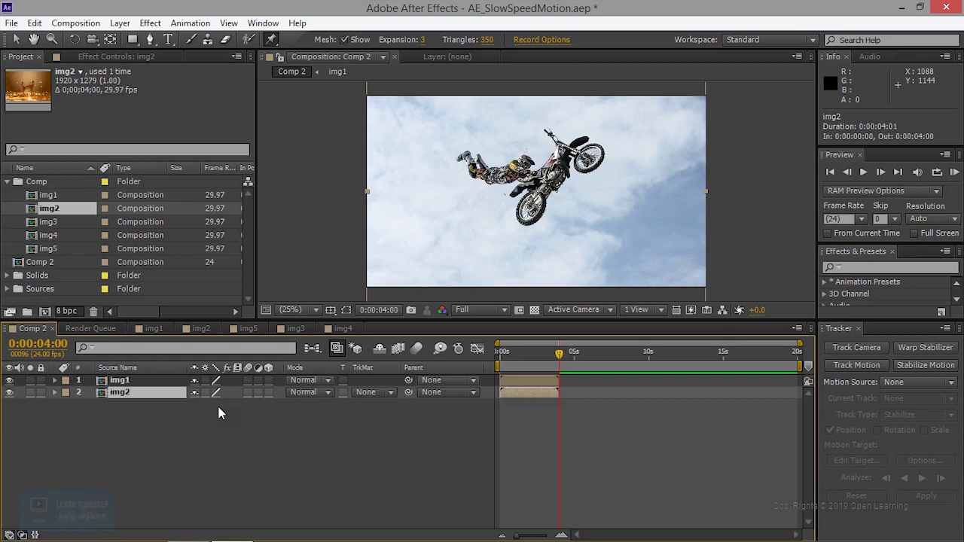
pyautogui.moveTo(522, 382)
pyautogui.mouseDown()
pyautogui.moveTo(597, 387)
pyautogui.moveTo(582, 386)
pyautogui.mouseUp()
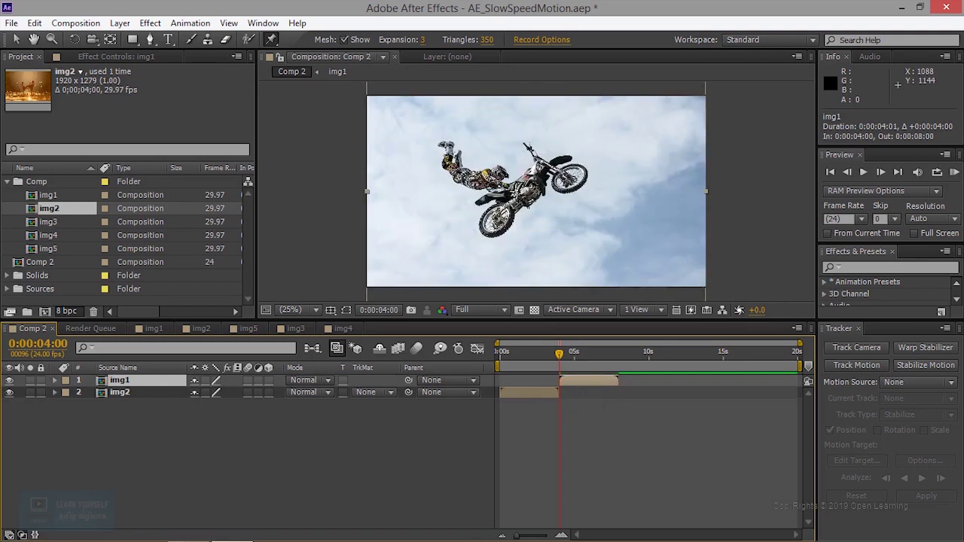
pyautogui.moveTo(559, 359)
pyautogui.mouseDown()
pyautogui.moveTo(550, 358)
pyautogui.moveTo(569, 379)
pyautogui.mouseUp()
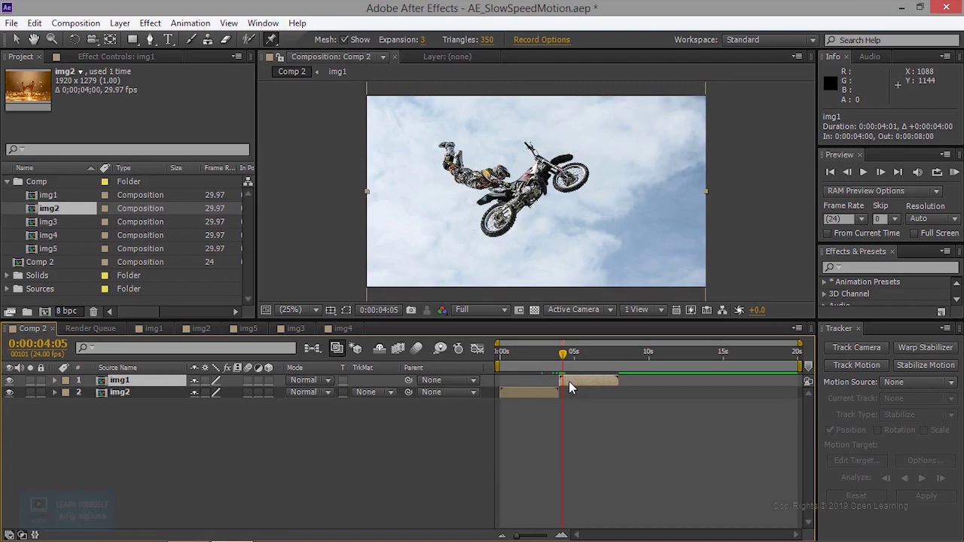
pyautogui.press('o')
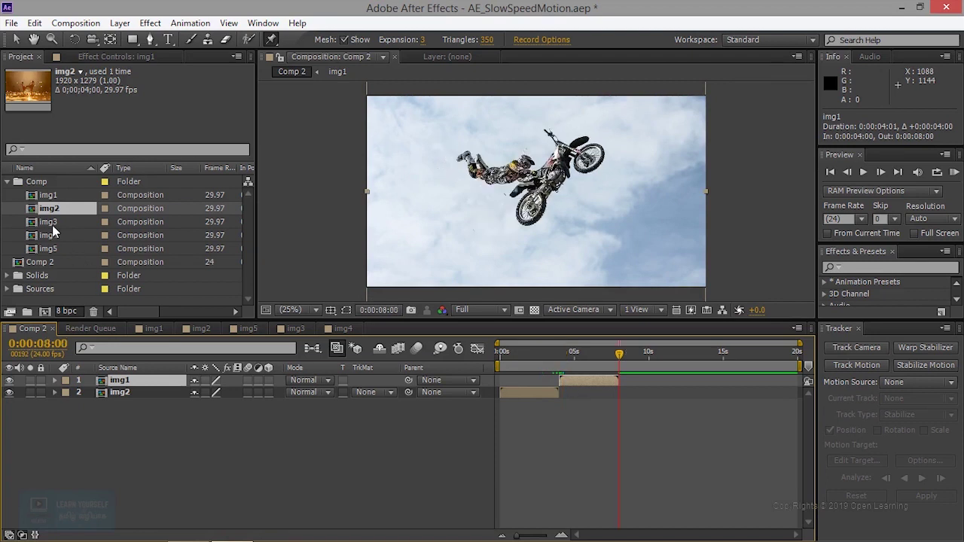
pyautogui.moveTo(47, 224); pyautogui.dragTo(92, 382)
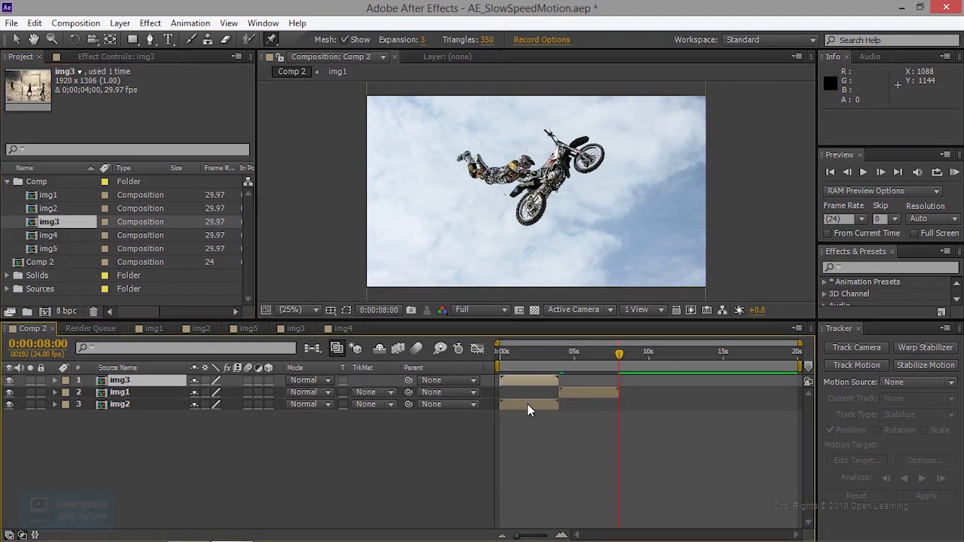
# - Start img3 at 8 s, then add img4 to Comp 2 starting at 12 s
pyautogui.moveTo(522, 386); pyautogui.dragTo(639, 388)
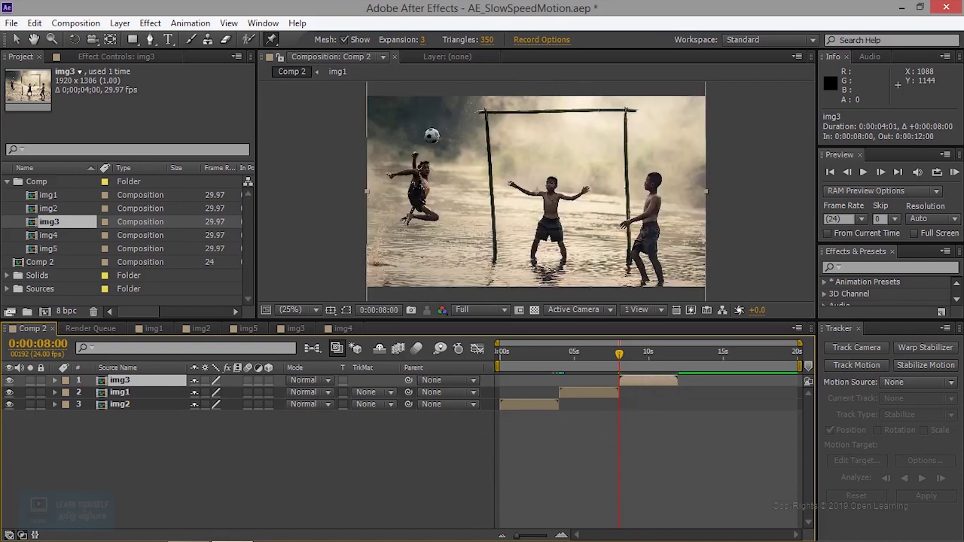
pyautogui.press('o')
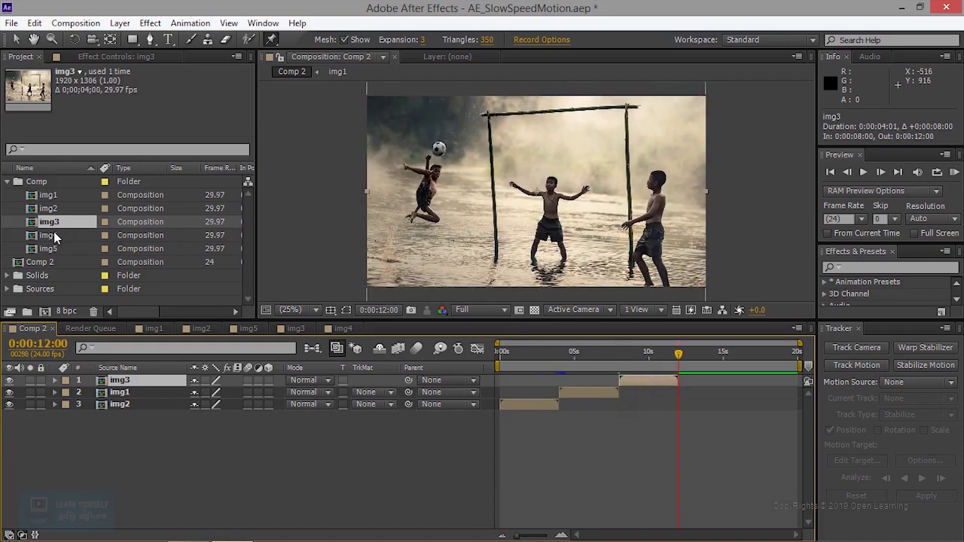
pyautogui.moveTo(54, 237)
pyautogui.mouseDown()
pyautogui.moveTo(83, 380)
pyautogui.moveTo(65, 247)
pyautogui.mouseUp()
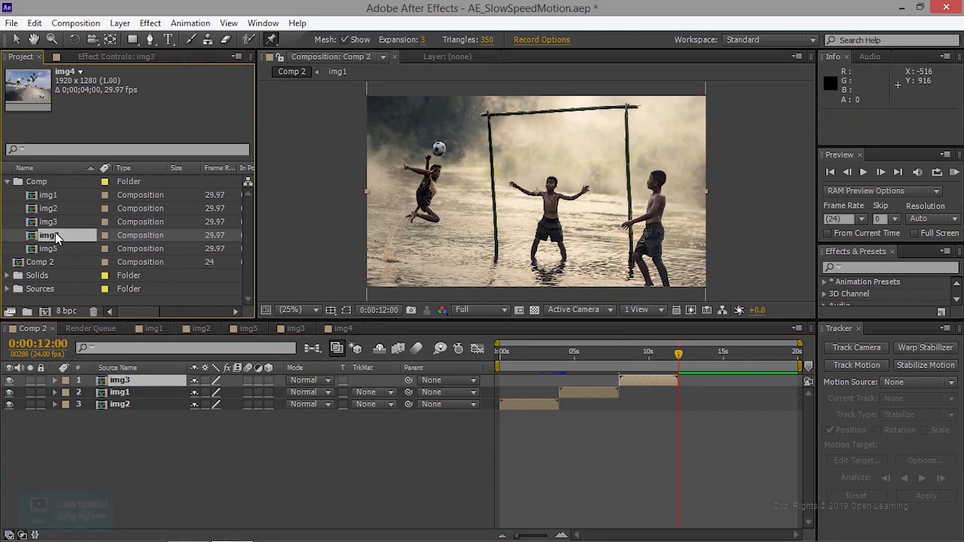
pyautogui.moveTo(55, 234); pyautogui.dragTo(68, 376)
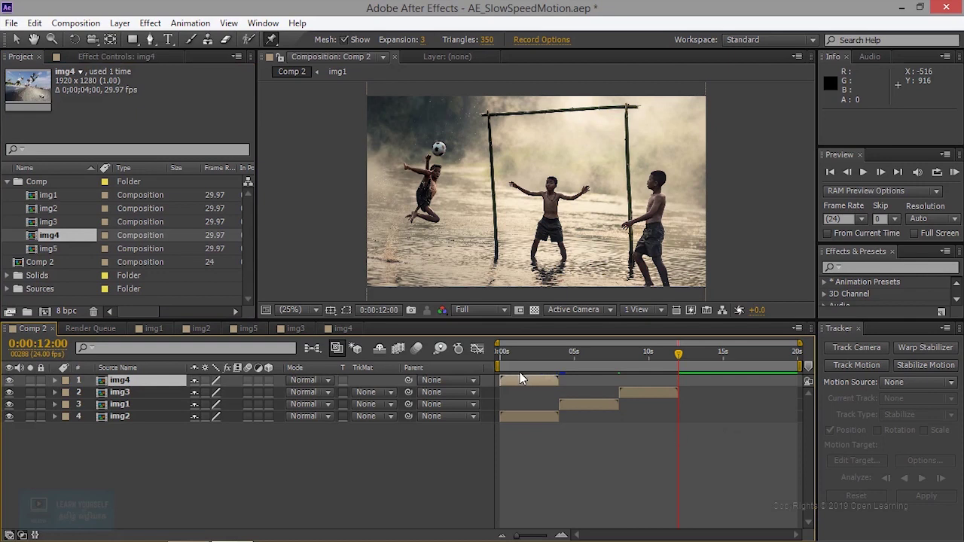
pyautogui.moveTo(518, 380); pyautogui.dragTo(697, 380)
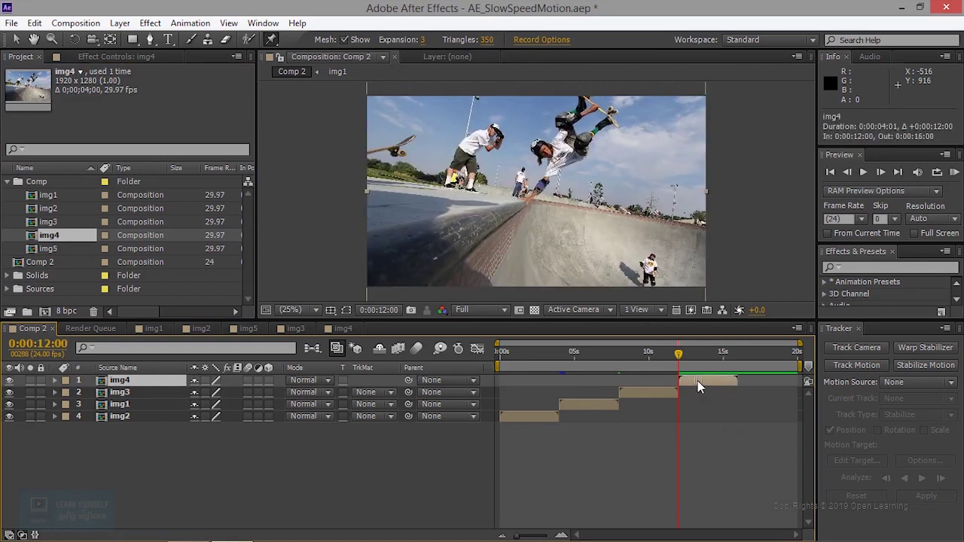
# - Add img5 to Comp 2 and start it at 16 s after img4
pyautogui.moveTo(45, 249); pyautogui.dragTo(65, 383)
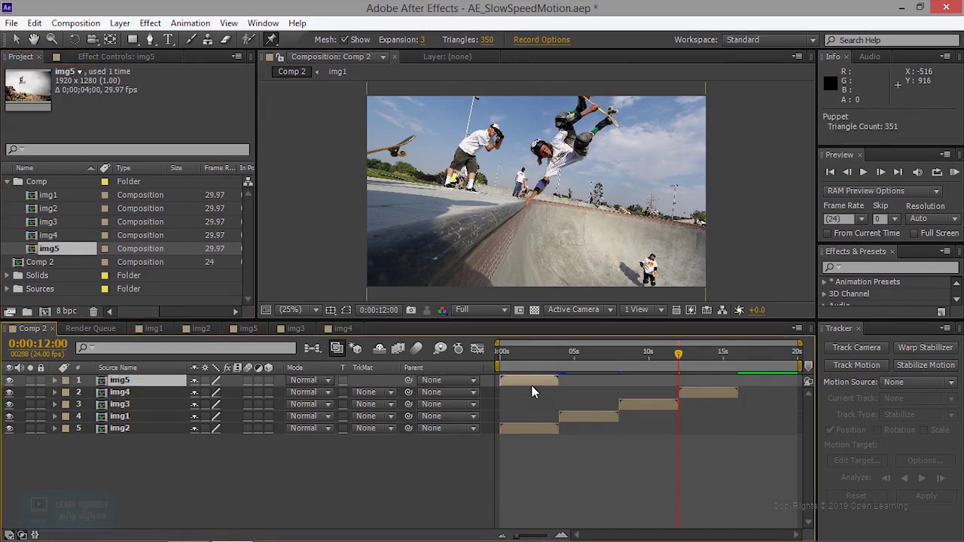
pyautogui.click(712, 391)
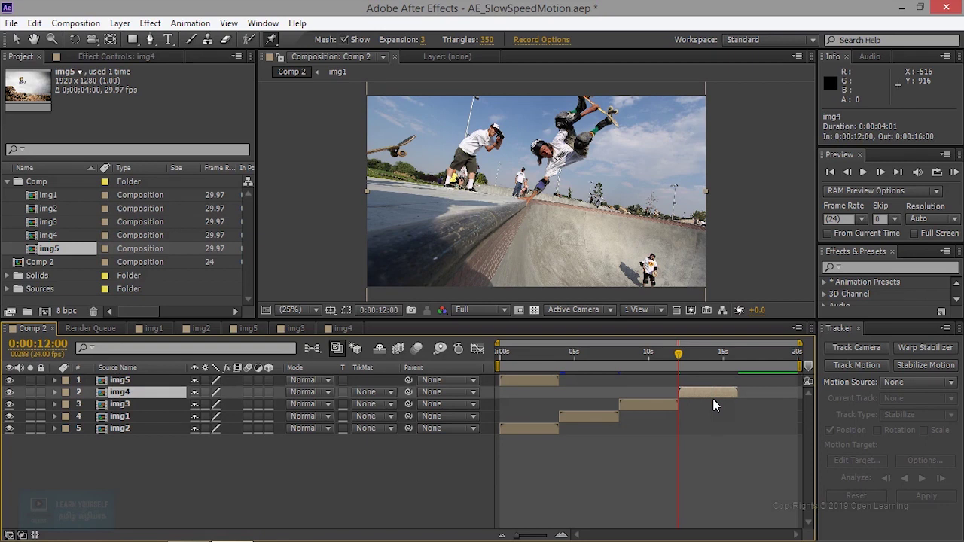
pyautogui.press('o')
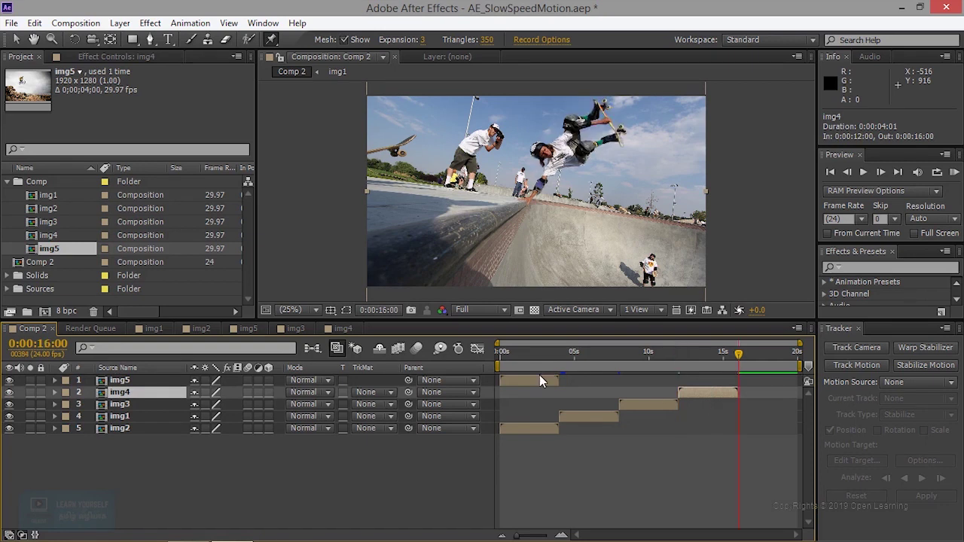
pyautogui.moveTo(539, 380); pyautogui.dragTo(775, 383)
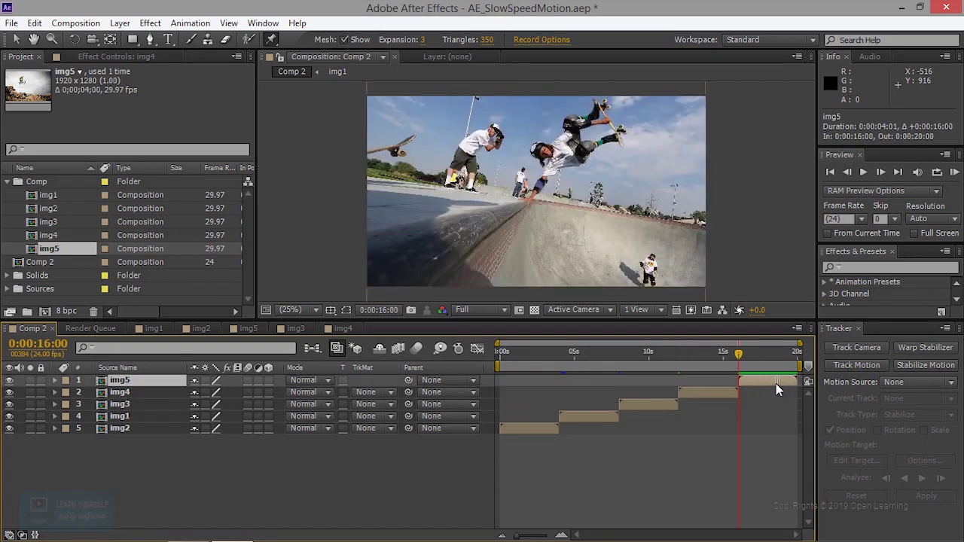
# - Undo the accidental Puppet effect on img5, return to the Selection tool, and deselect all layers
pyautogui.click(536, 192)
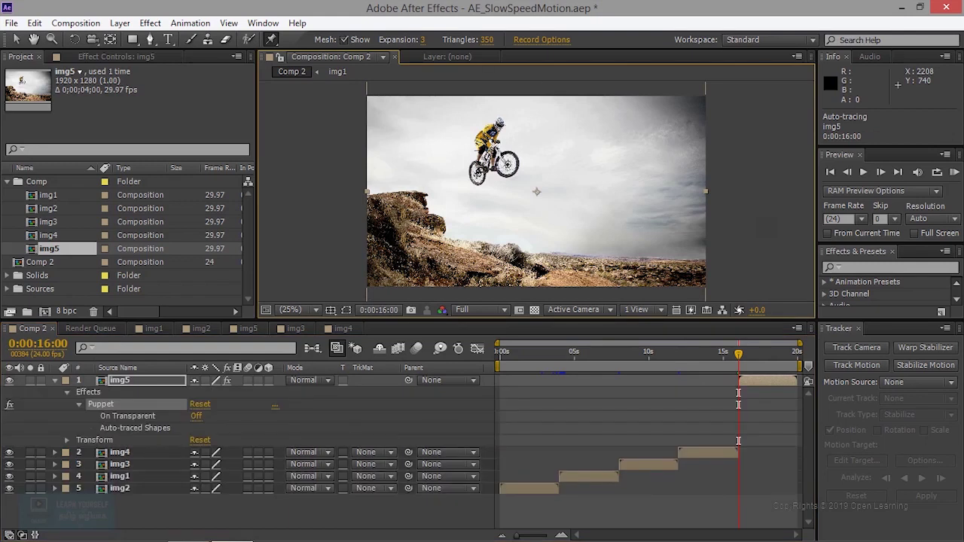
pyautogui.hotkey('ctrl', 'z')
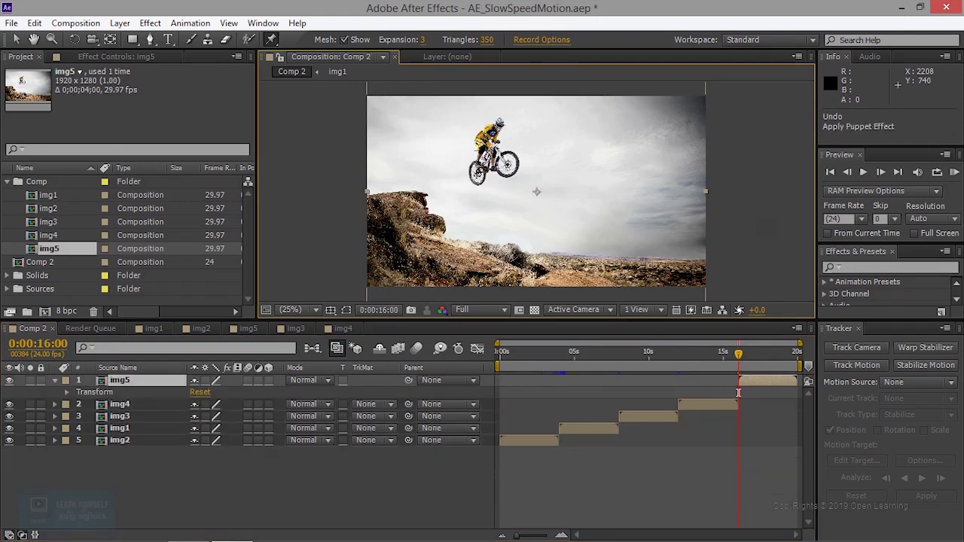
pyautogui.click(16, 39)
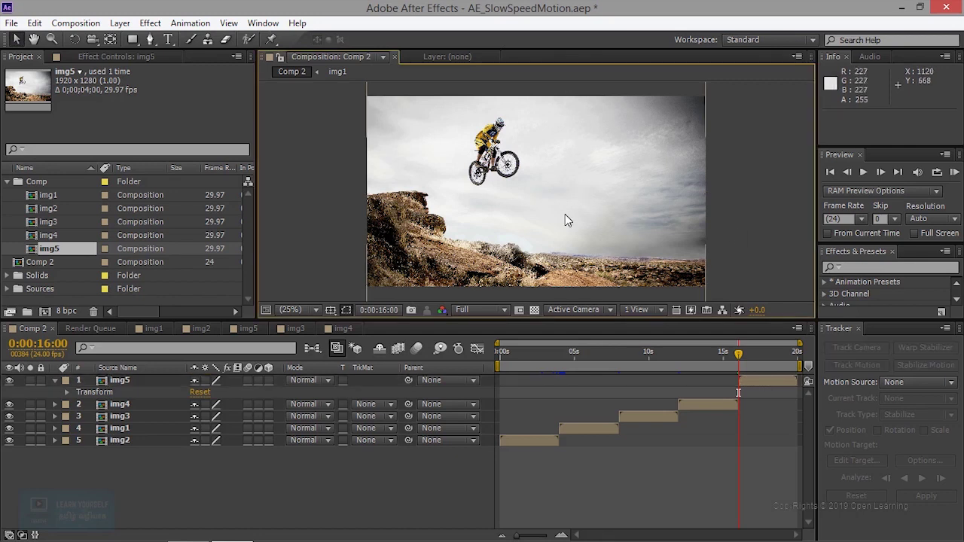
pyautogui.click(259, 485)
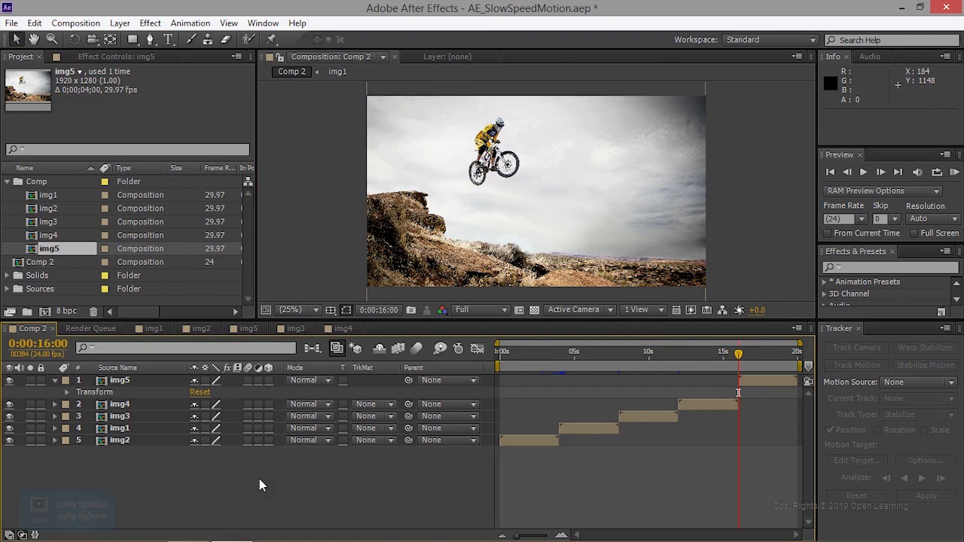
# - Preview Comp 2 with the composition view maximized, then restore the normal layout
pyautogui.press('`')
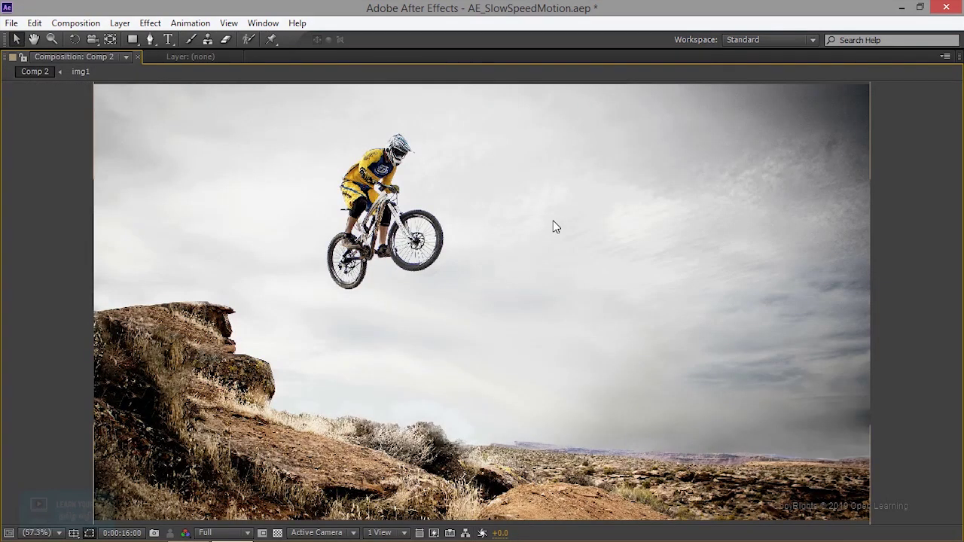
pyautogui.press('space')
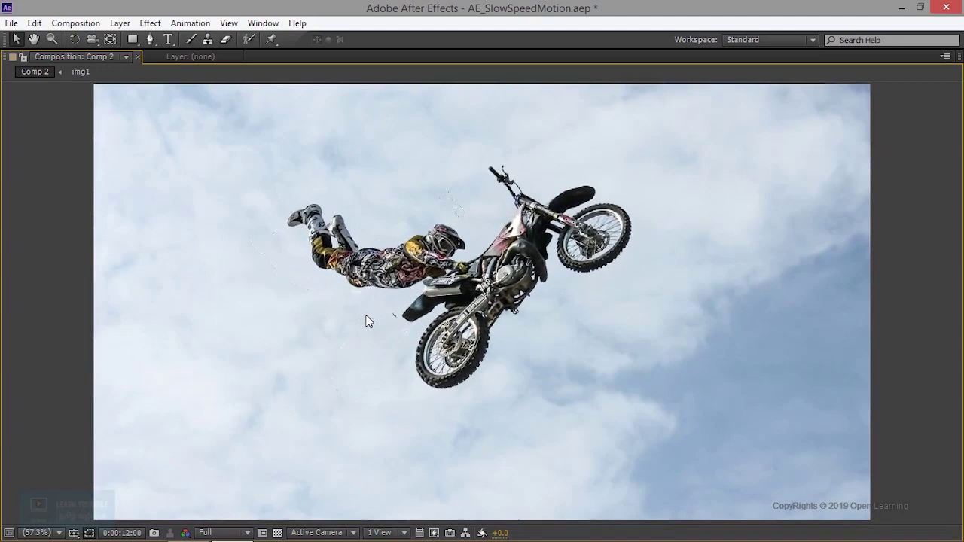
pyautogui.press('space')
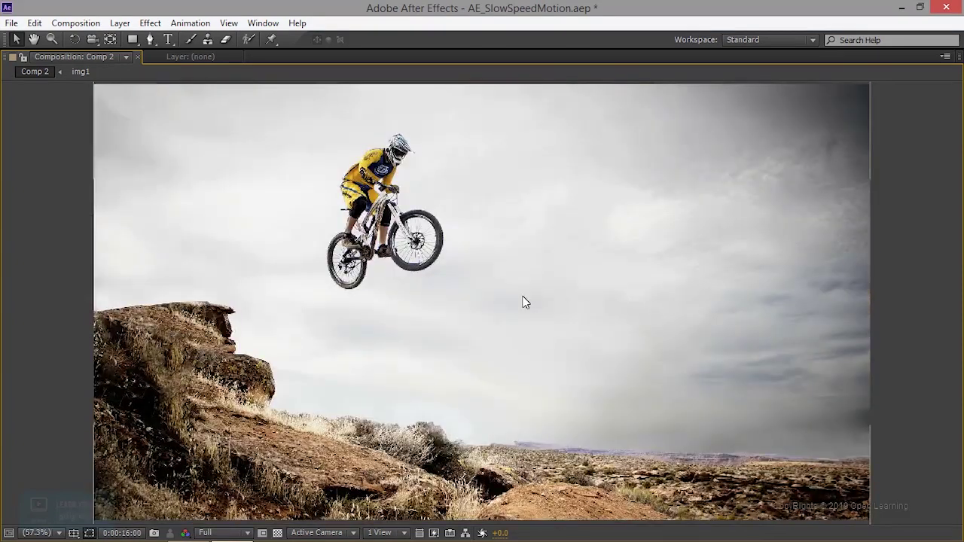
pyautogui.press('`')
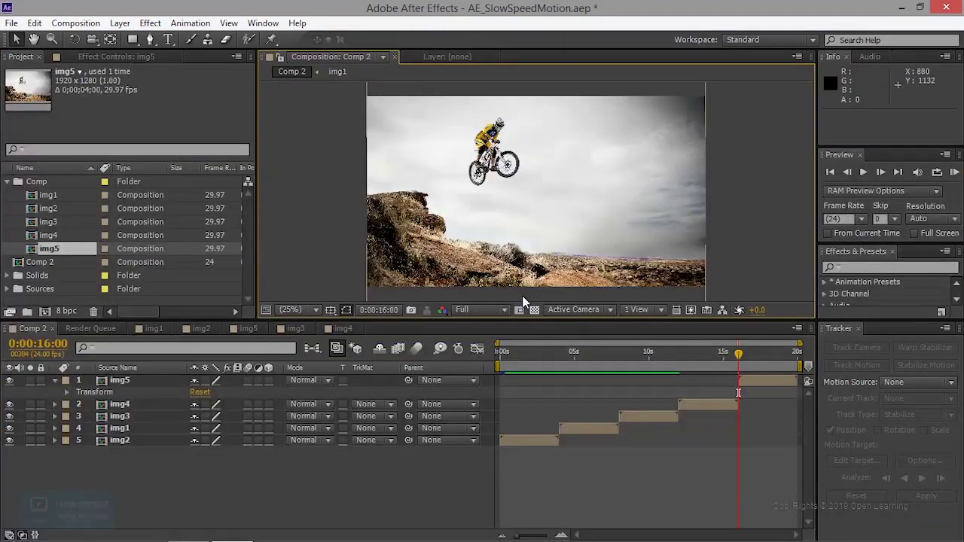
# - Collapse img5's Transform properties and play the Comp 2 preview again
pyautogui.click(55, 380)
pyautogui.press('h')
pyautogui.press('space')
pyautogui.press('space')
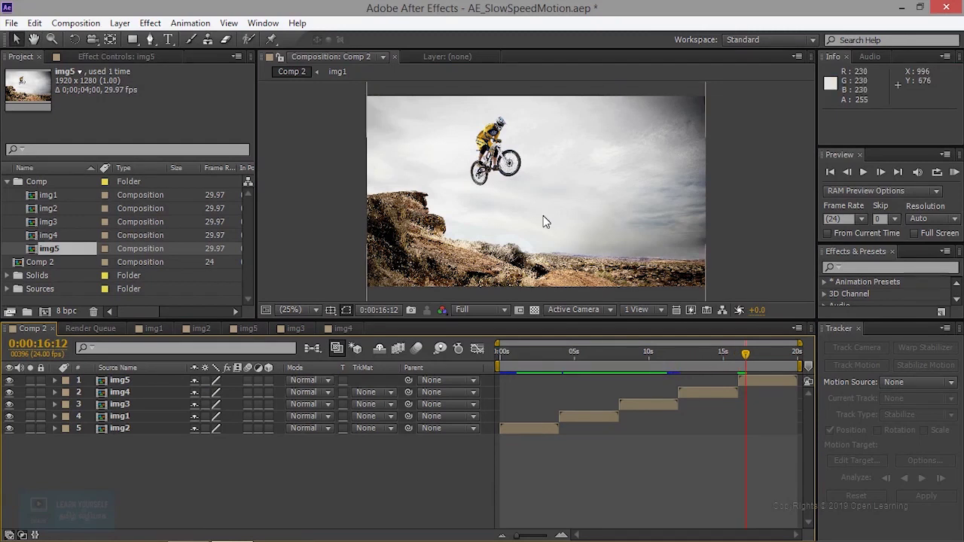